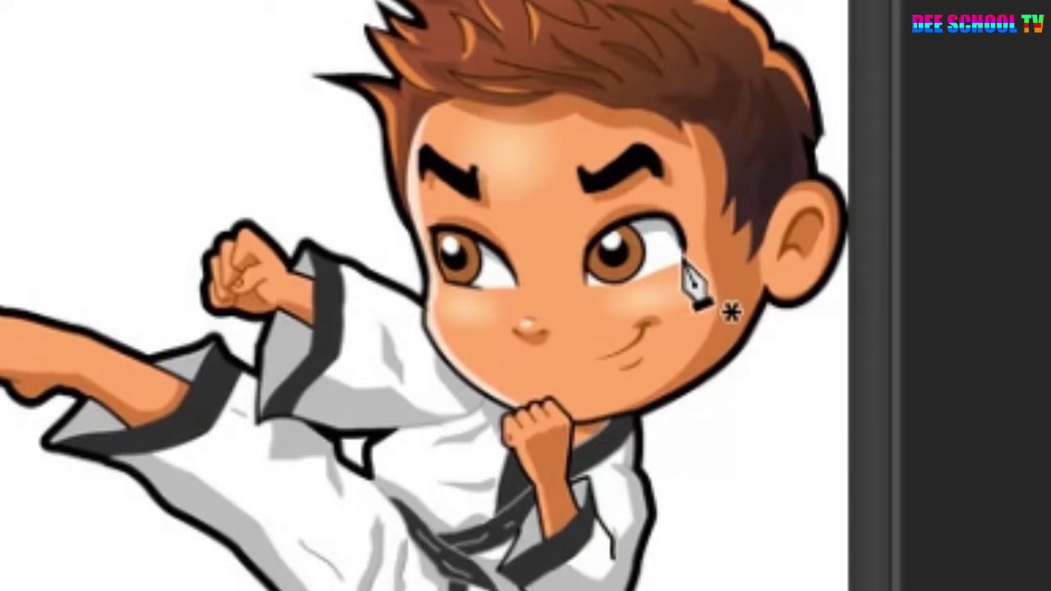
Trace a pen path around the white of the boy's right-hand eye
left_click(681, 259)
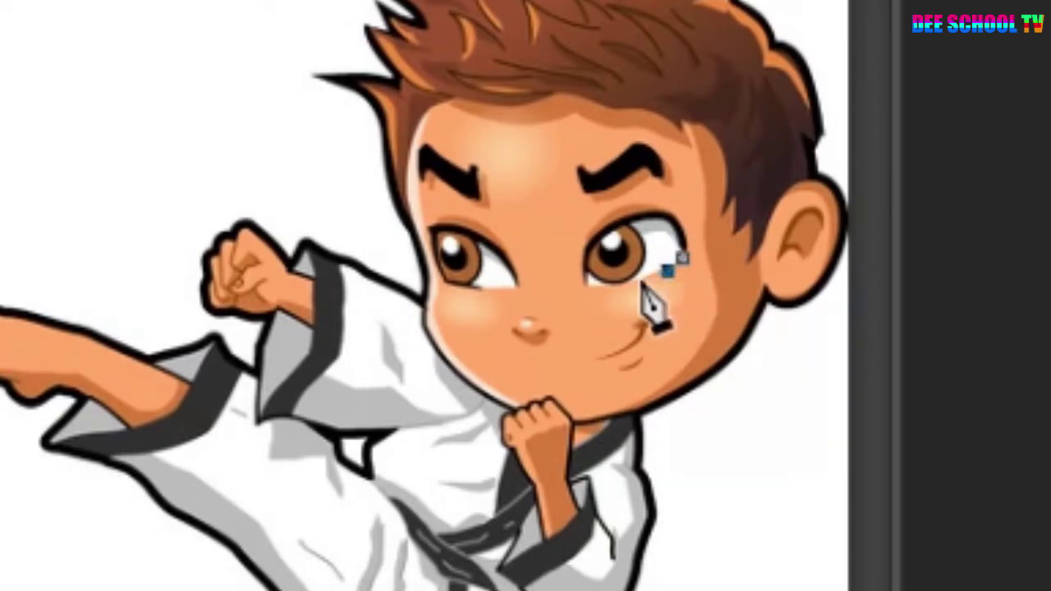
left_click(633, 267)
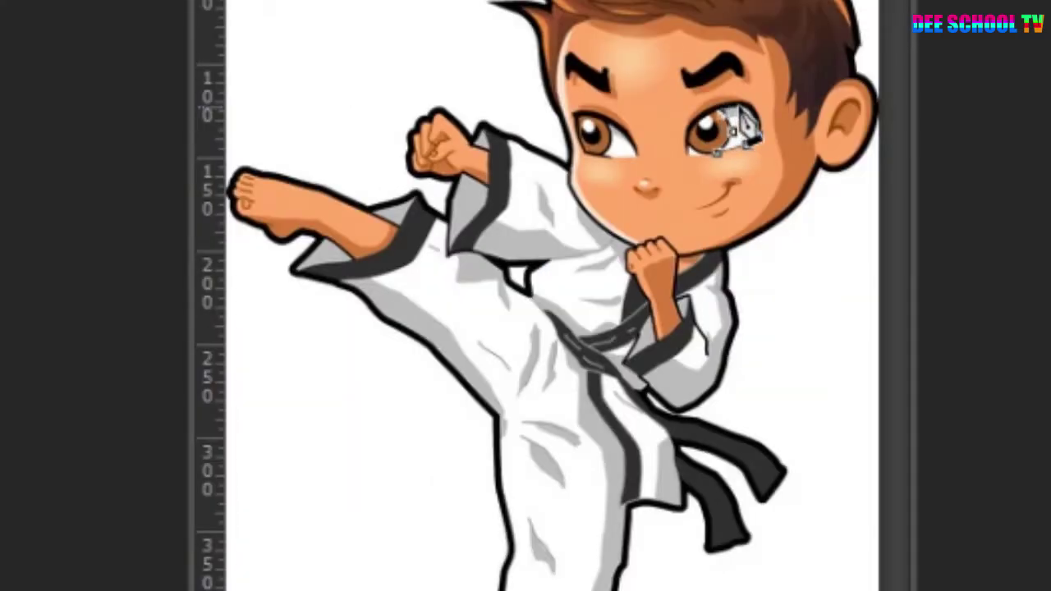
left_click(743, 113)
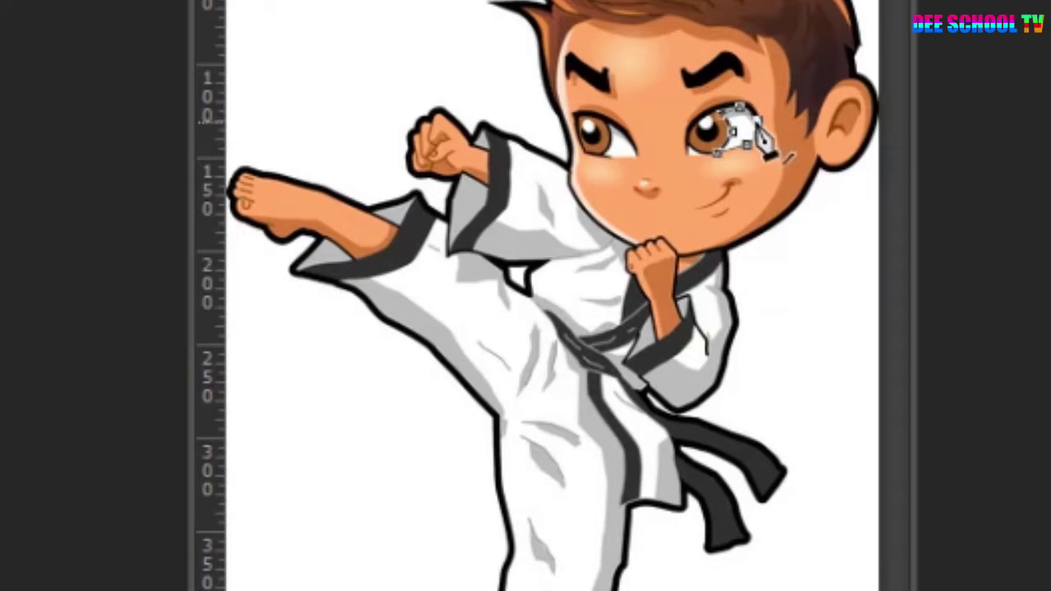
left_click(748, 144)
Convert the eye path into a selection and switch to the Photography workspace
right_click(757, 135)
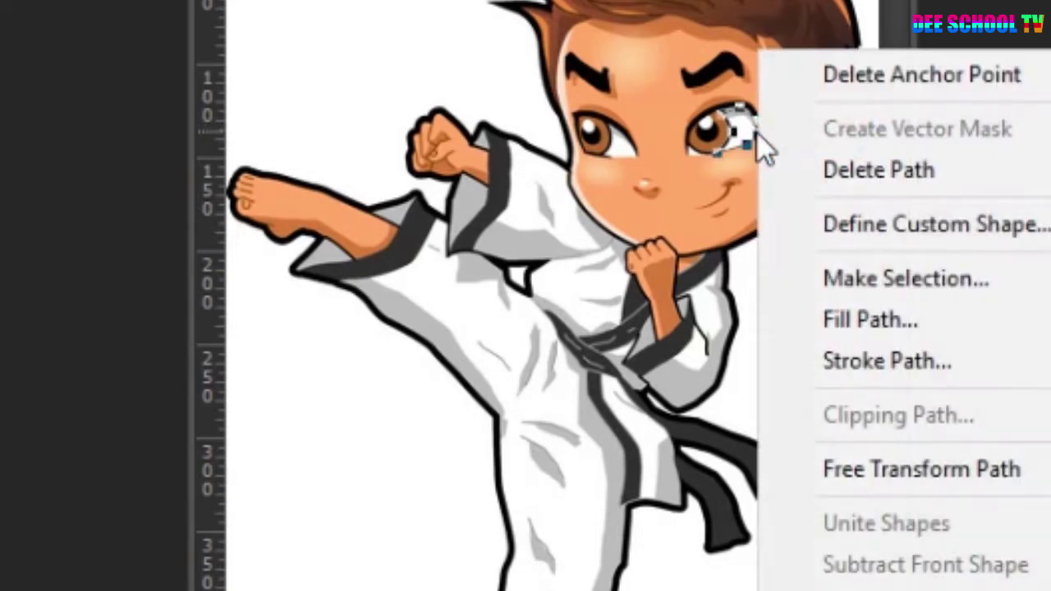
left_click(892, 283)
left_click(728, 3)
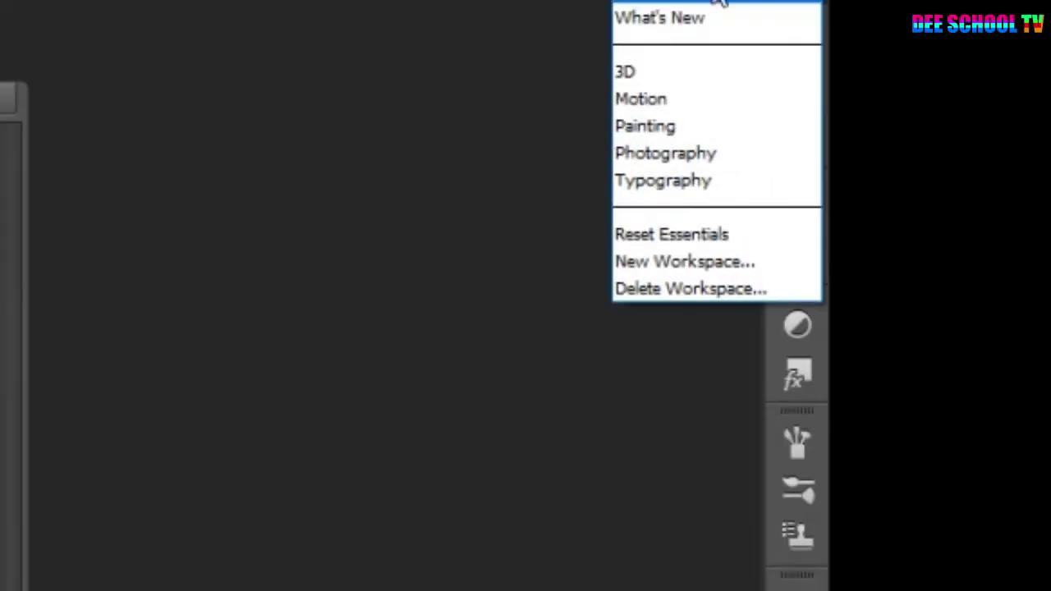
left_click(648, 148)
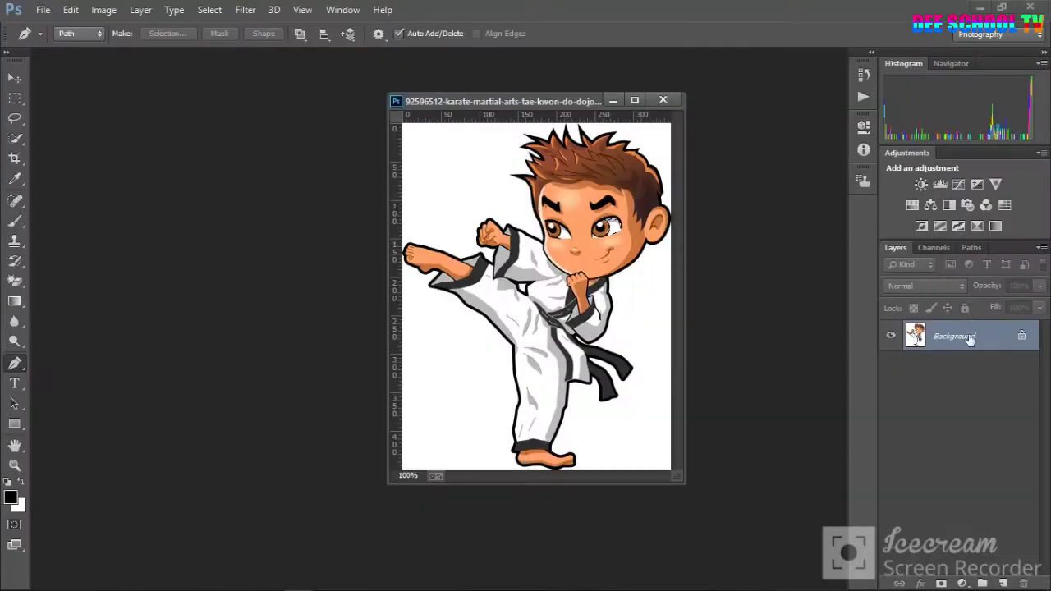
Fill the right eye selection with a near-black #060101 Solid Color layer
left_click(961, 582)
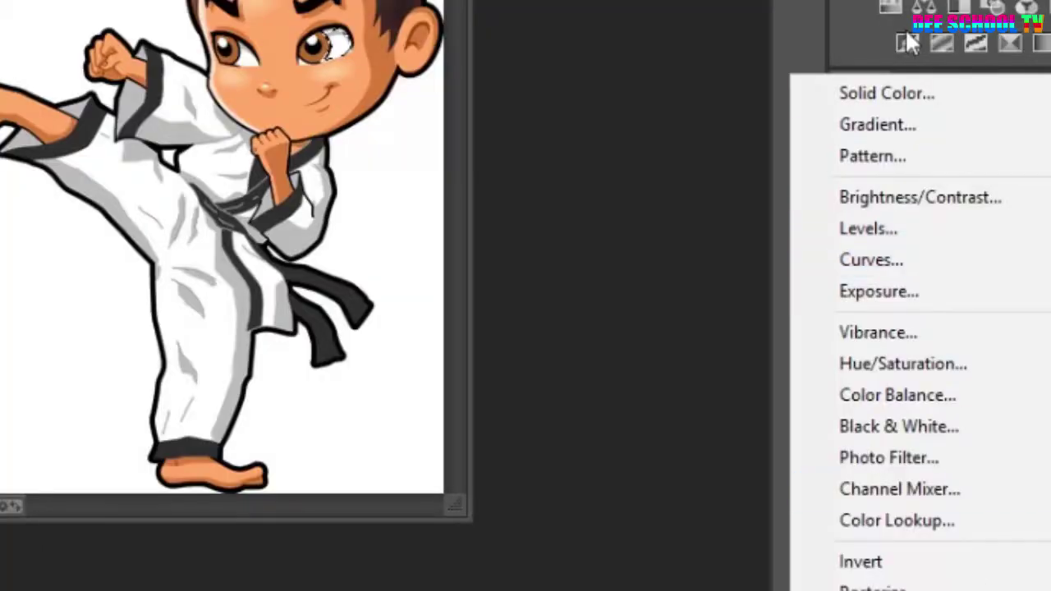
left_click(903, 93)
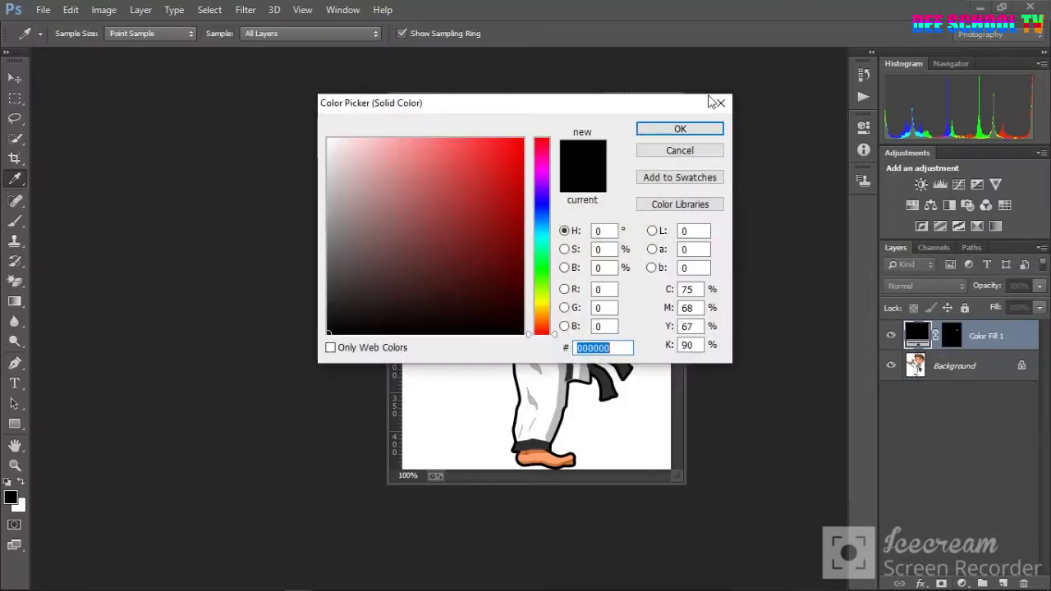
left_click_drag(639, 109, 356, 156)
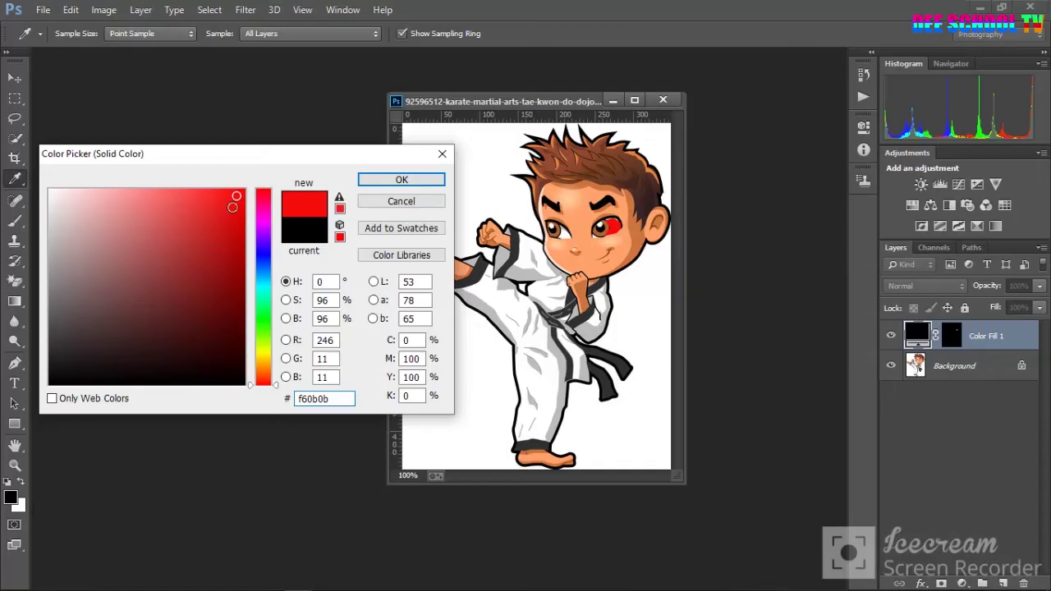
left_click(216, 310)
mouse_move(216, 310)
left_mouse_down()
mouse_move(193, 369)
mouse_move(215, 381)
left_mouse_up()
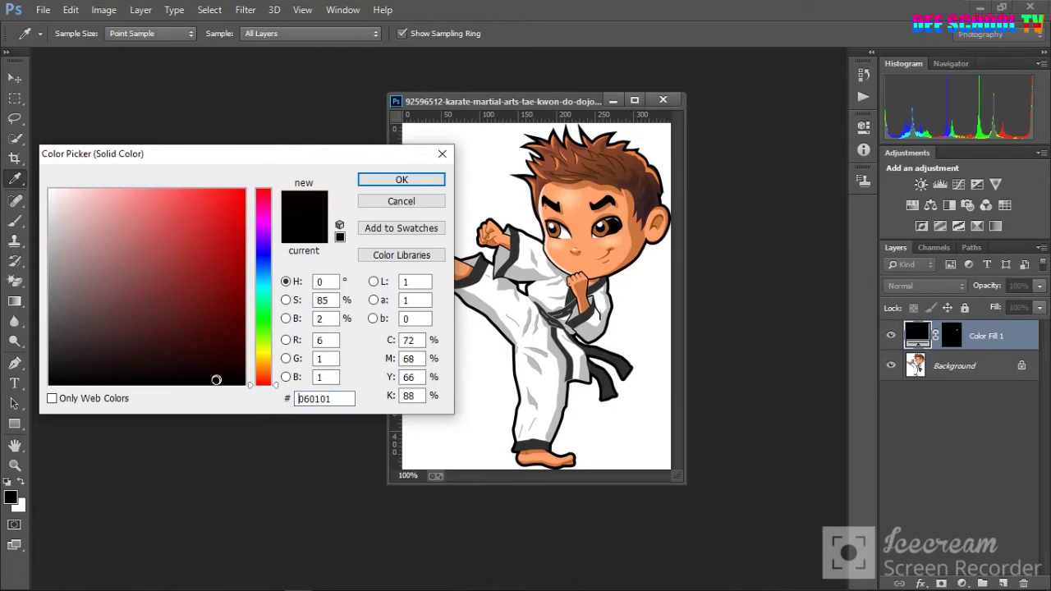
left_click(402, 180)
key("p")
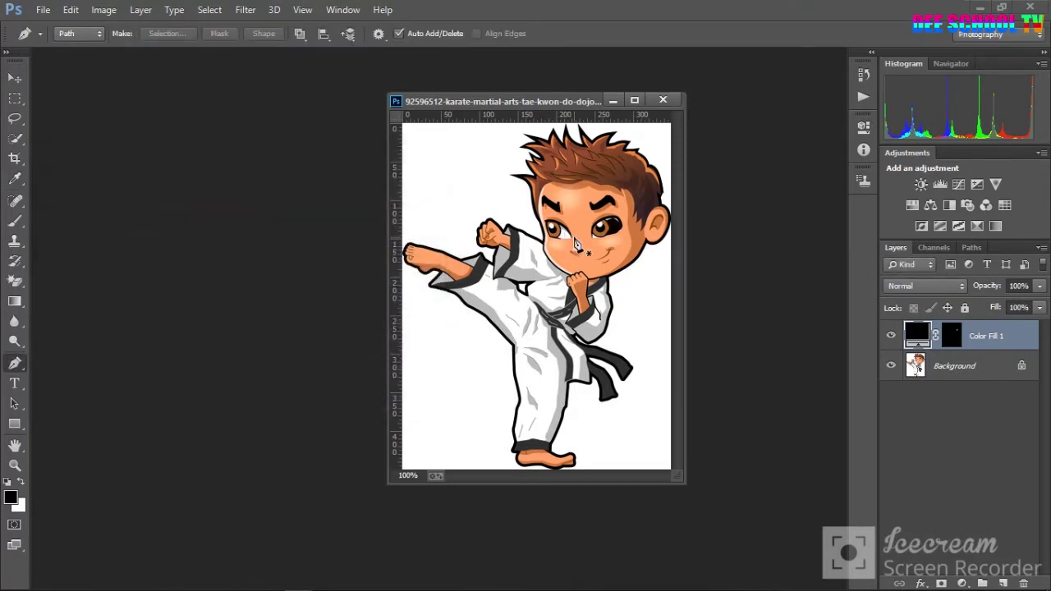
Trace the left-hand eye with a pen path and convert it to a selection
left_click(572, 246)
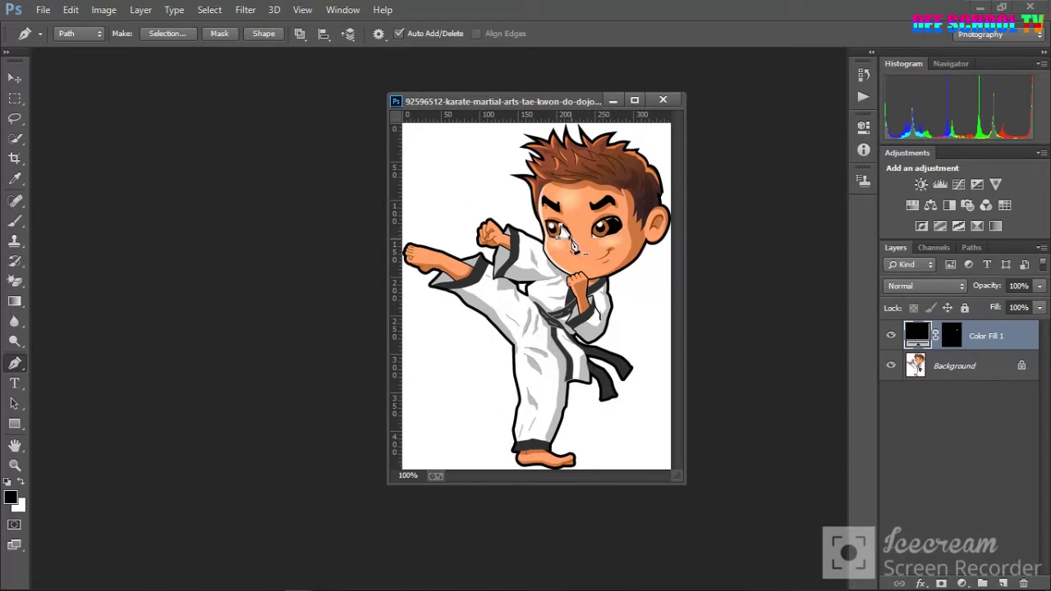
right_click(574, 247)
left_click(605, 285)
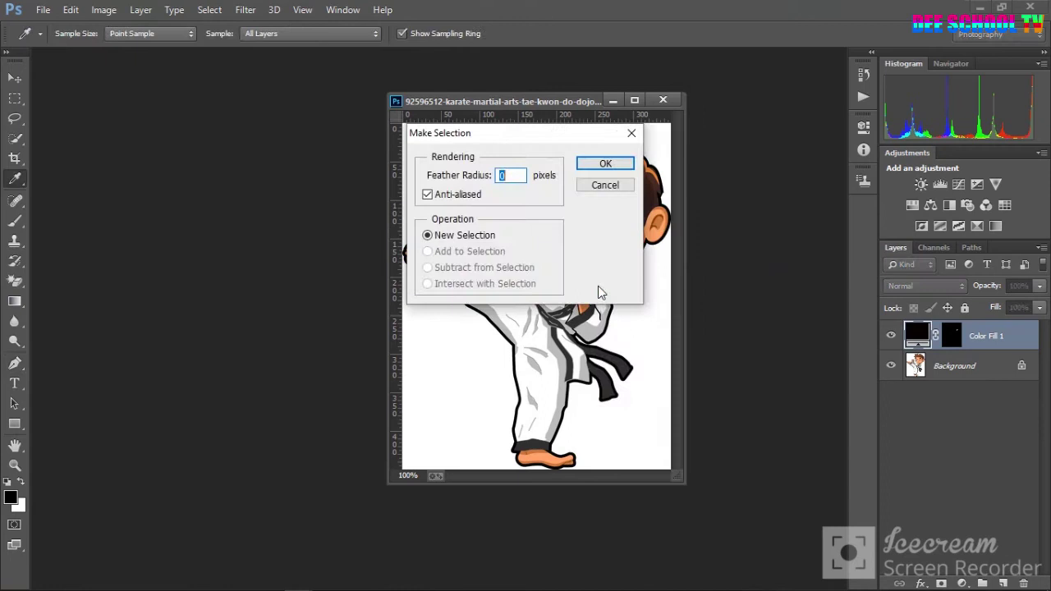
left_click(605, 163)
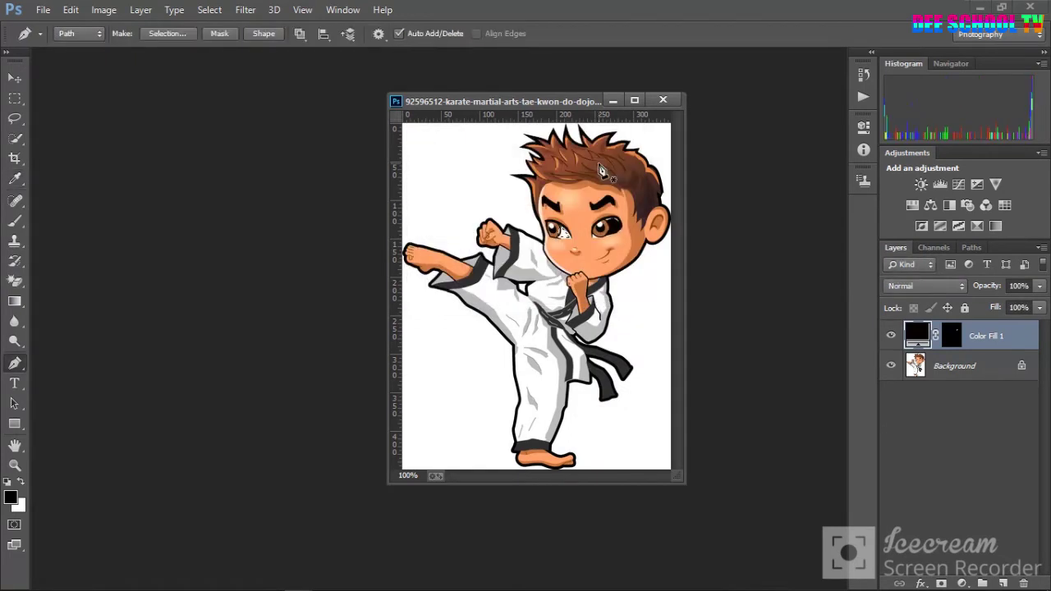
Add a second Solid Color fill layer in near-black #040101 over the left eye
left_click(961, 580)
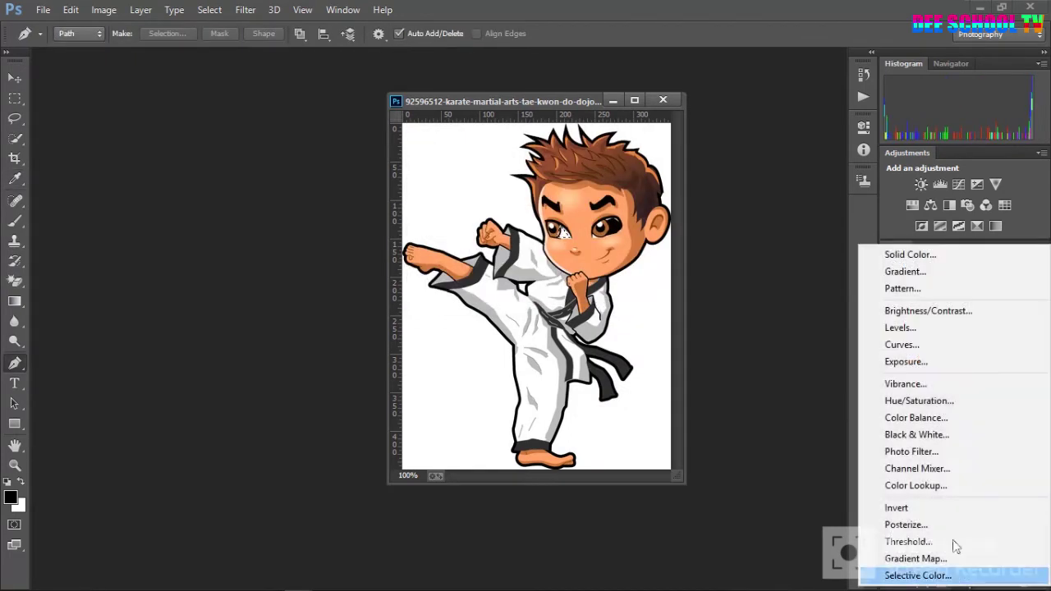
left_click(911, 256)
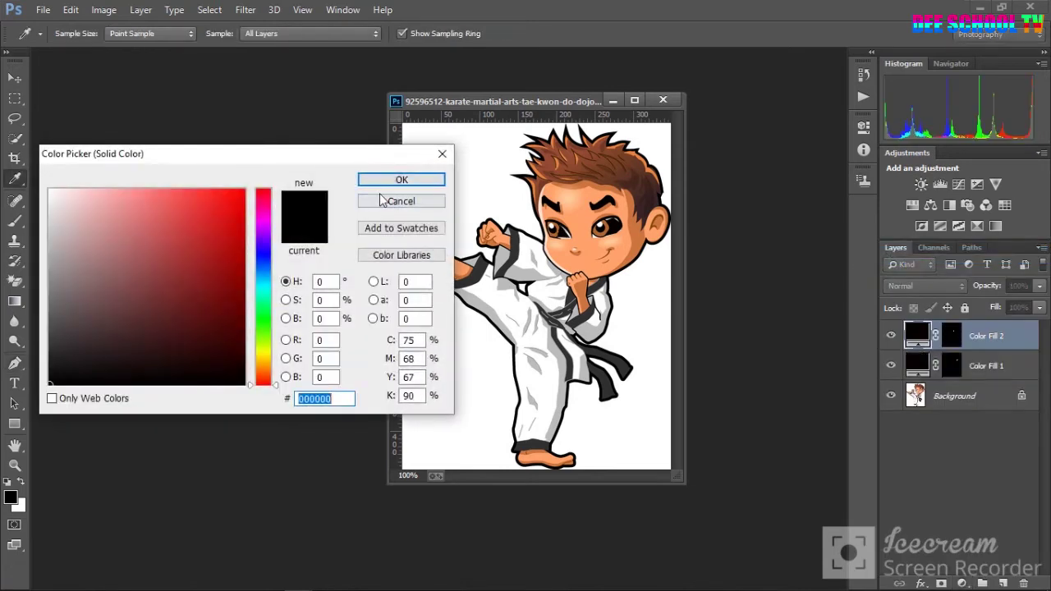
left_click(243, 193)
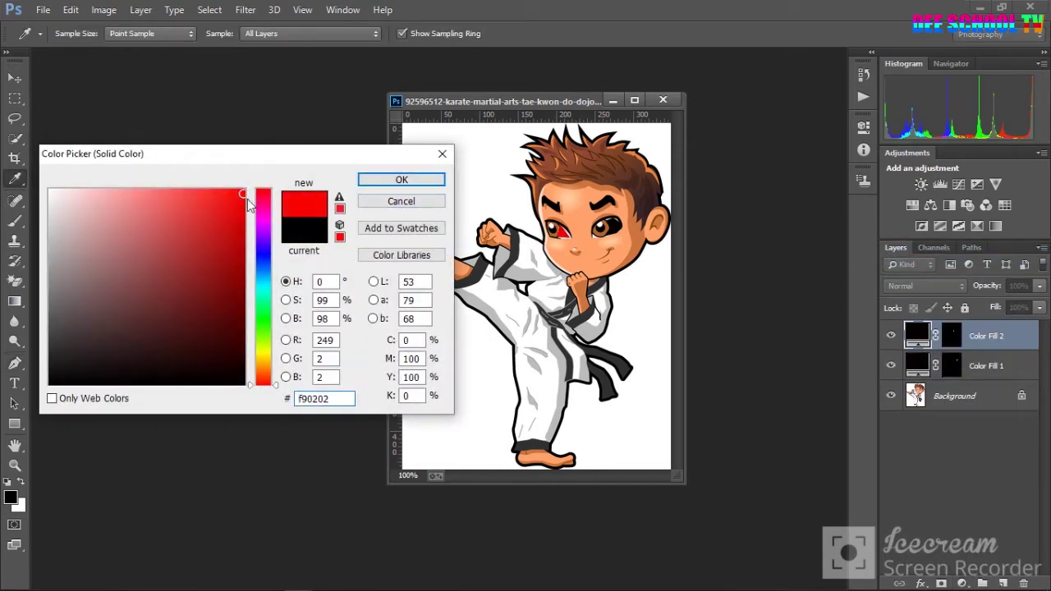
left_click(177, 382)
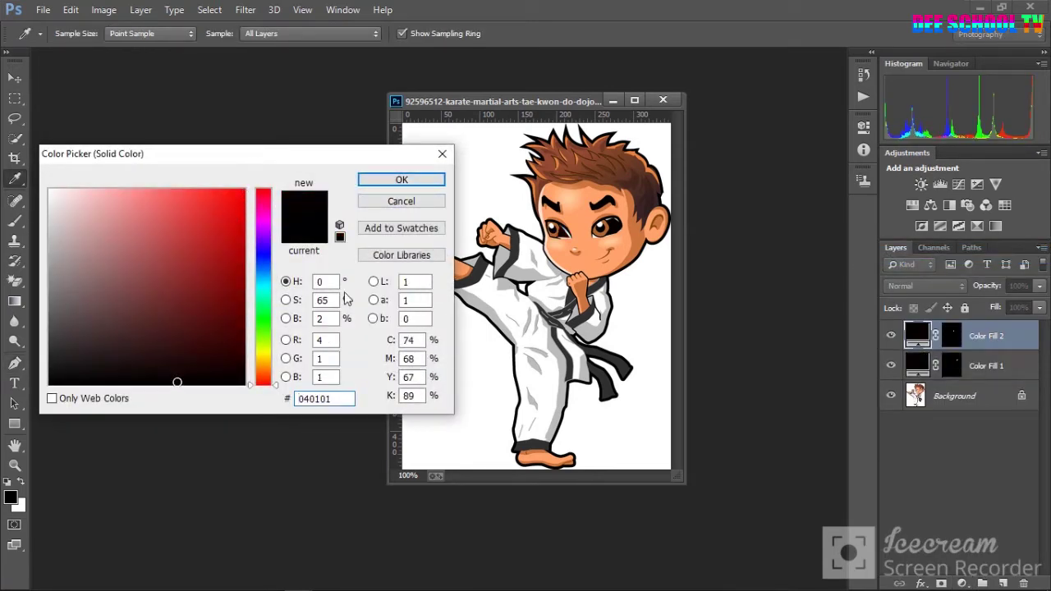
left_click(419, 181)
Pen-trace the spiky hair from the ear, across the hairline and tips, back down the ear
key("p")
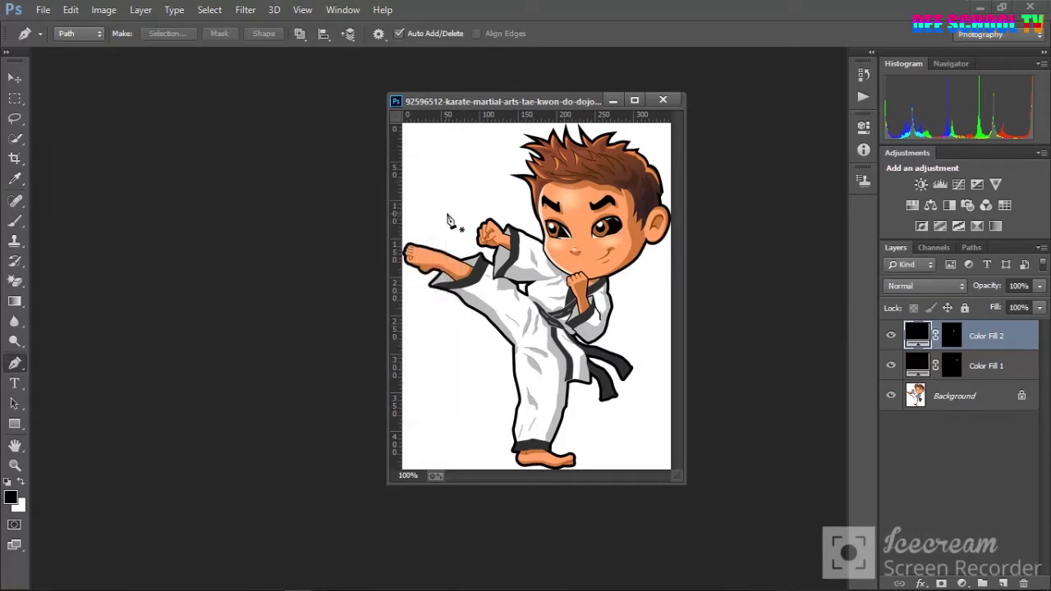
left_click(647, 233)
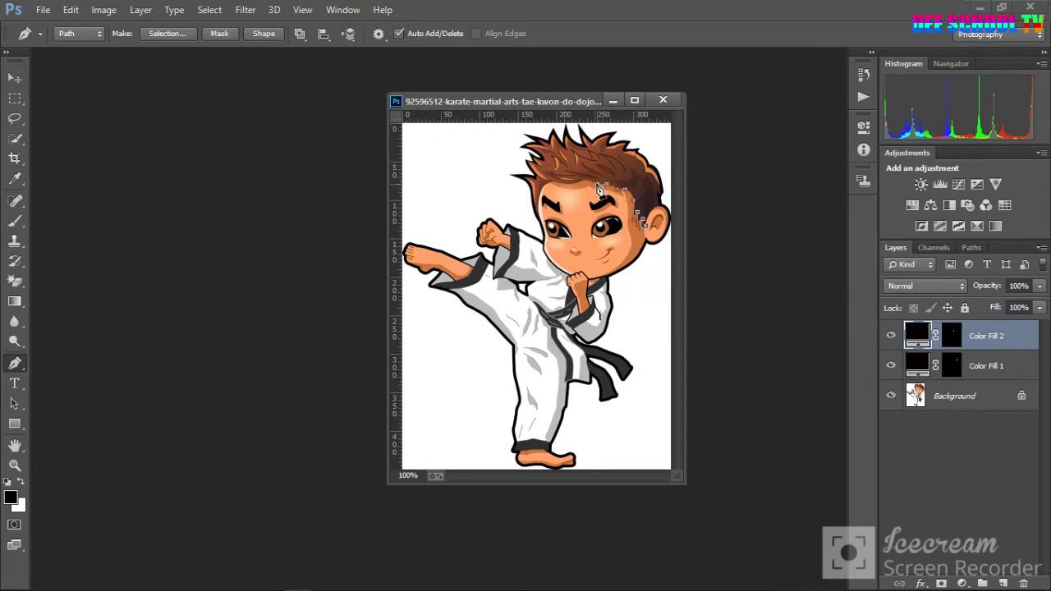
left_click(581, 182)
left_click(572, 182)
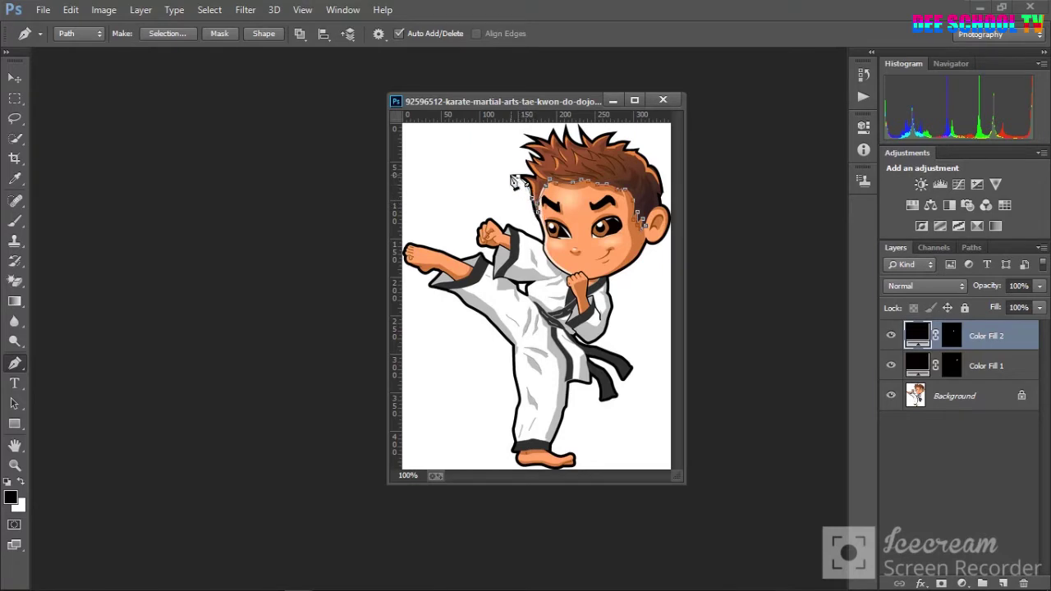
left_click_drag(511, 175, 532, 178)
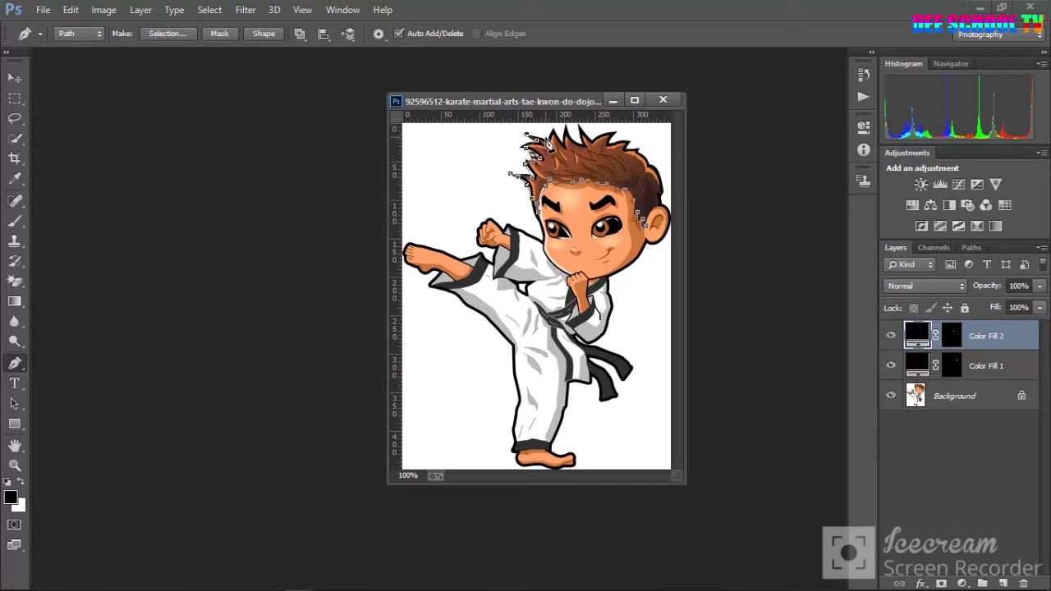
left_click(548, 136)
left_click(555, 126)
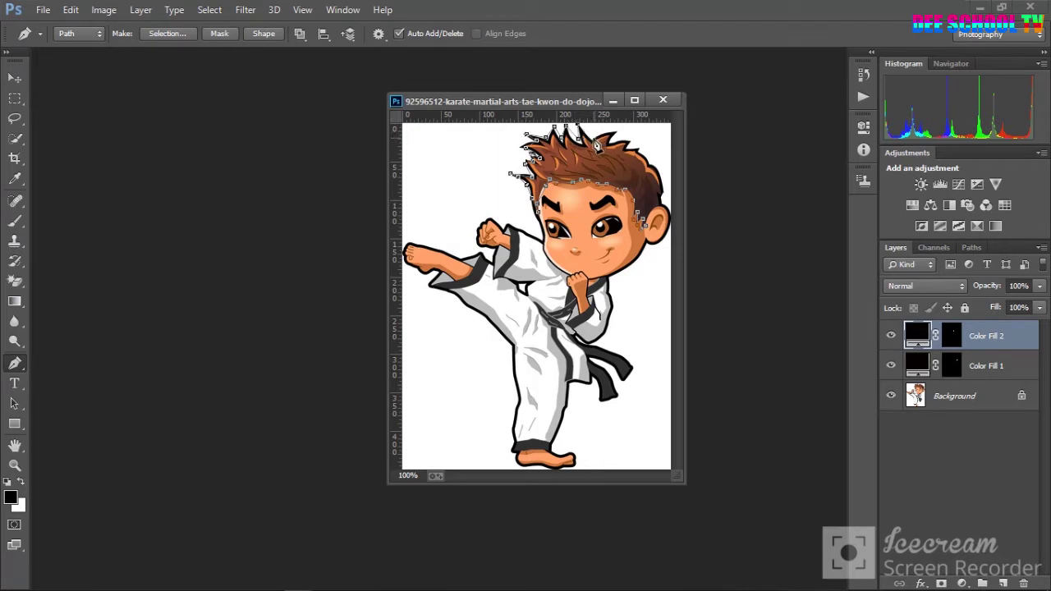
left_click(608, 132)
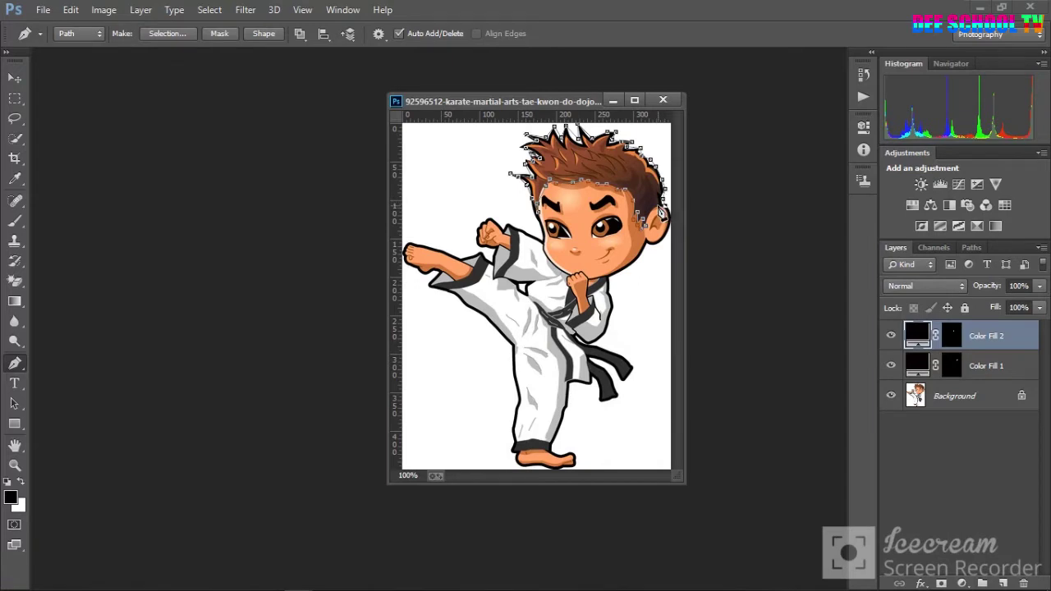
left_click(661, 212)
left_click(653, 226)
Turn the traced hair path into an active selection with no feathering
right_click(644, 228)
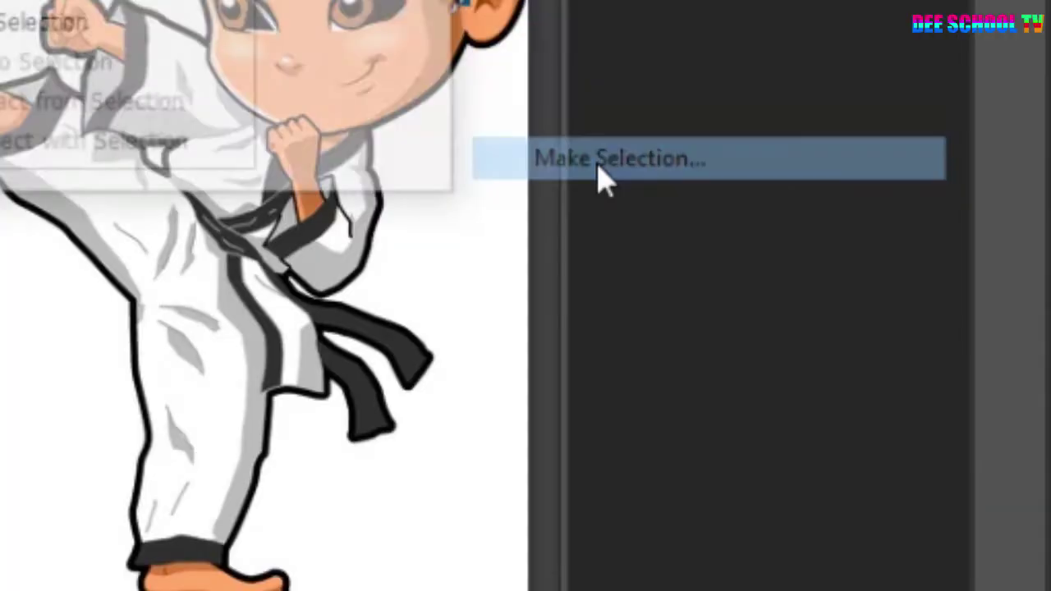
left_click(597, 164)
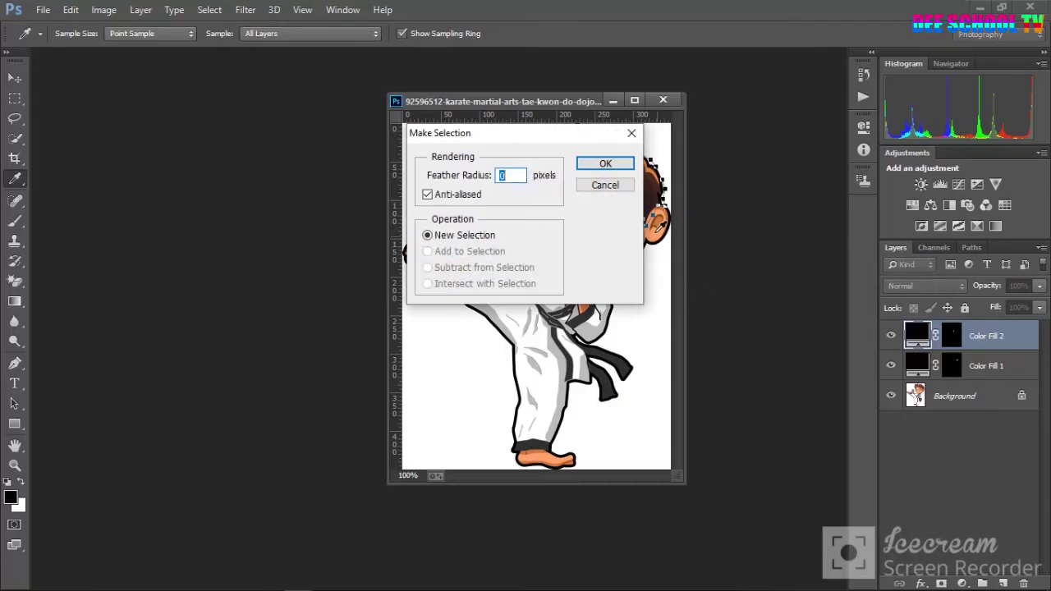
left_click(605, 164)
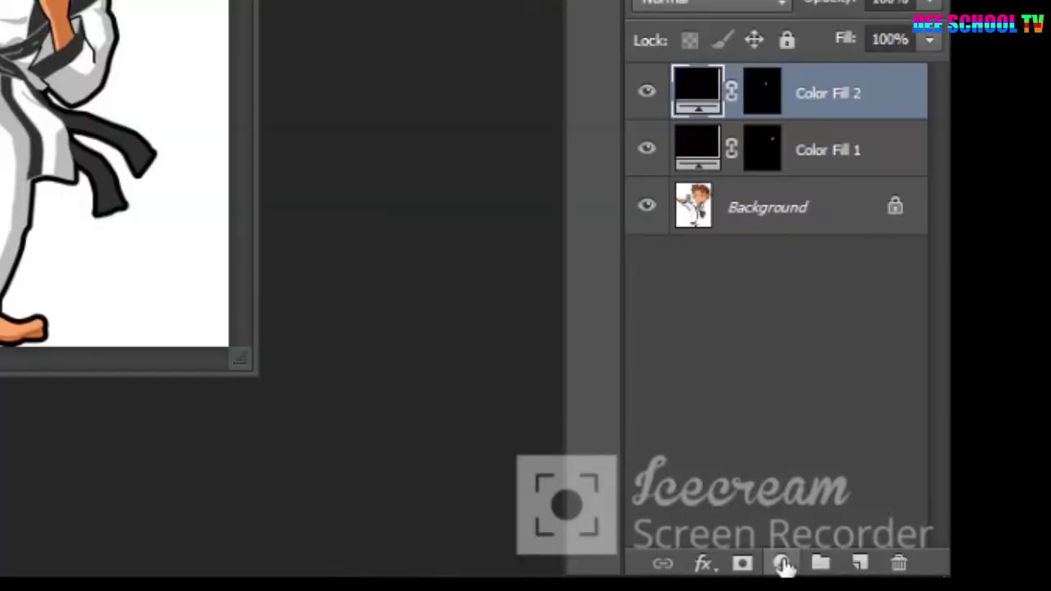
left_click(962, 584)
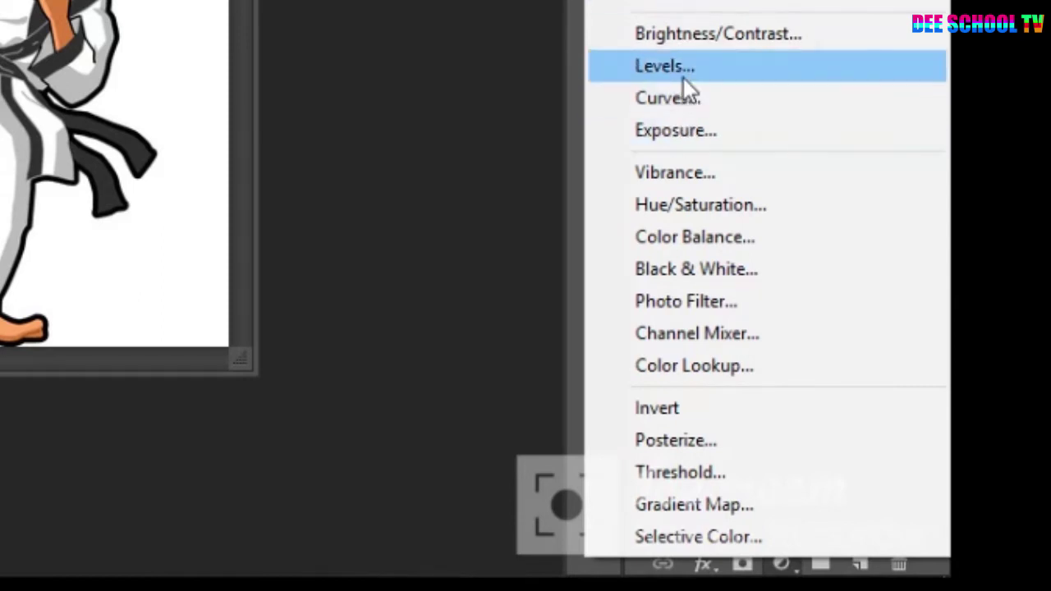
Add Color Balance 1 on the hair with midtones Red +100, Magenta -100, Yellow -100
left_click(683, 240)
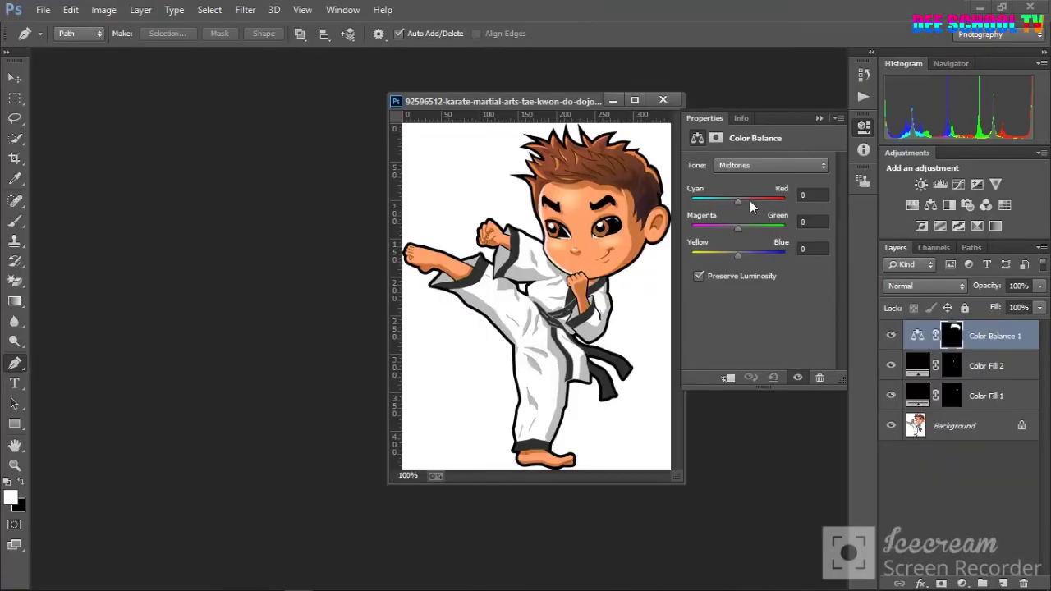
left_click_drag(738, 200, 792, 200)
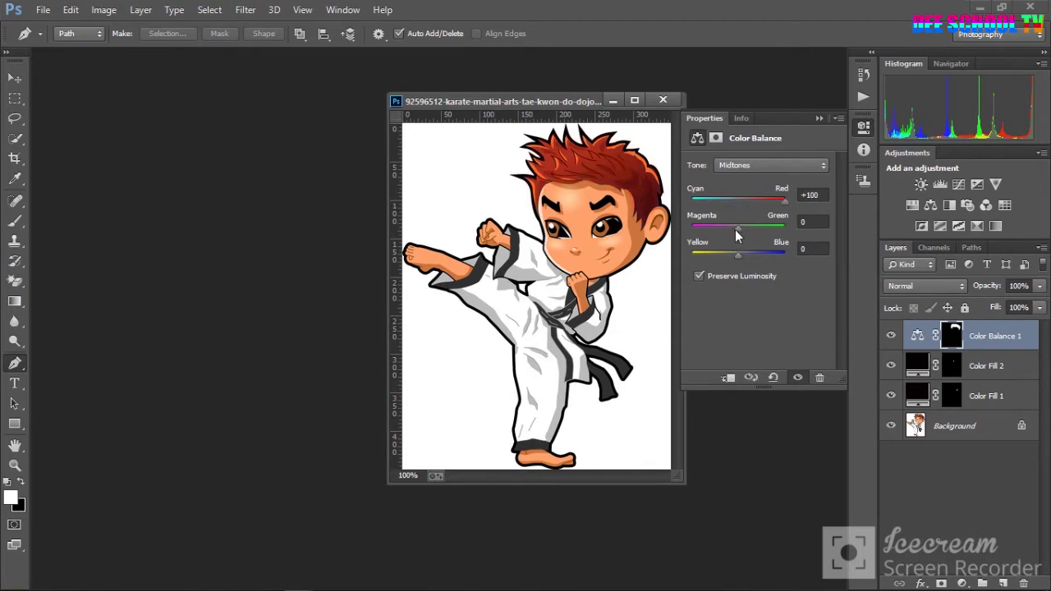
mouse_move(736, 227)
left_mouse_down()
mouse_move(680, 221)
mouse_move(775, 245)
mouse_move(674, 222)
left_mouse_up()
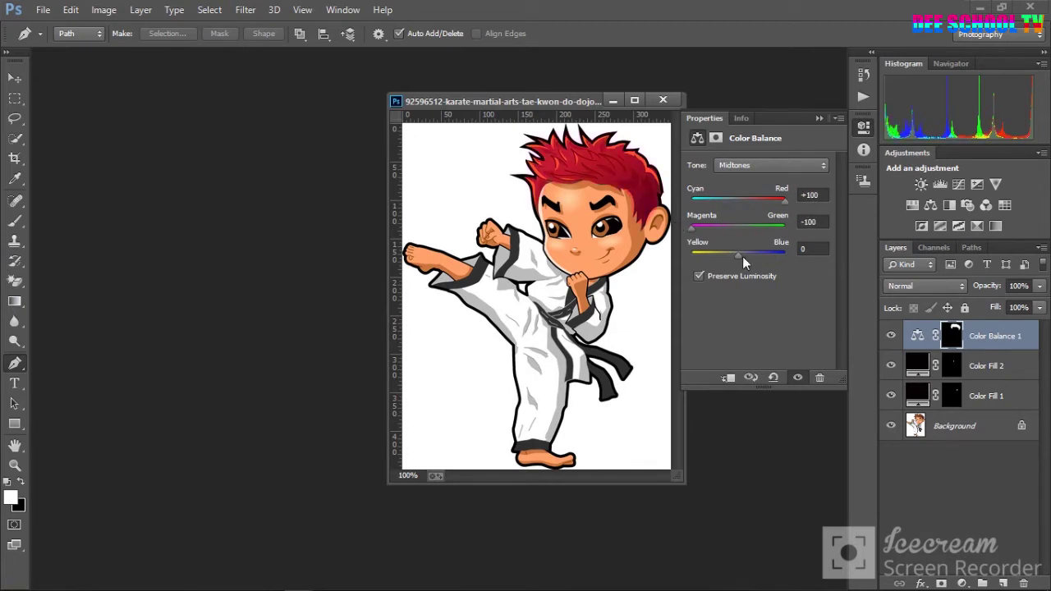
left_click_drag(739, 255, 672, 256)
left_click(818, 119)
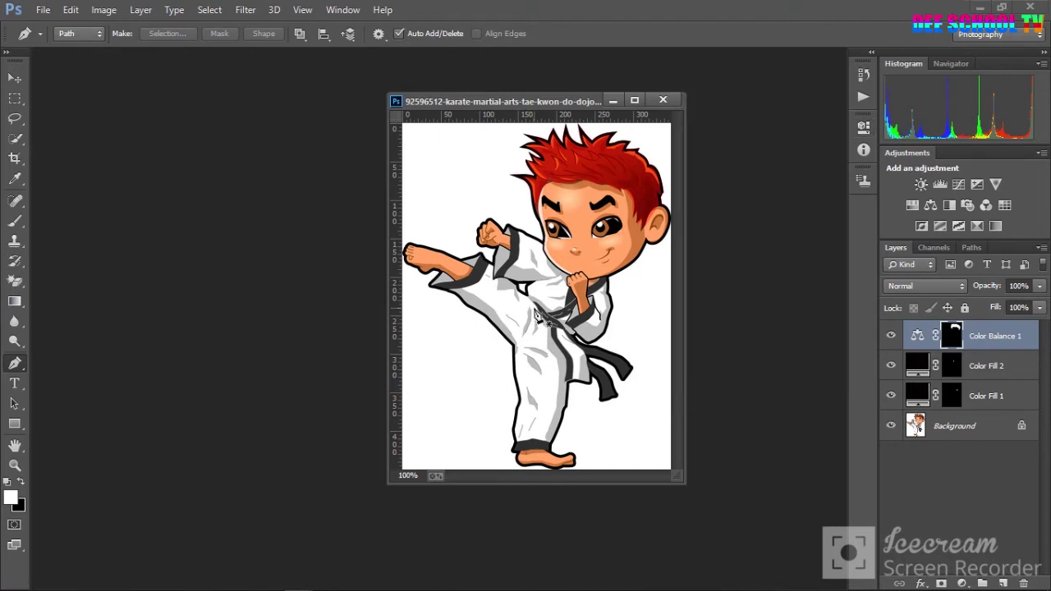
left_click(644, 250)
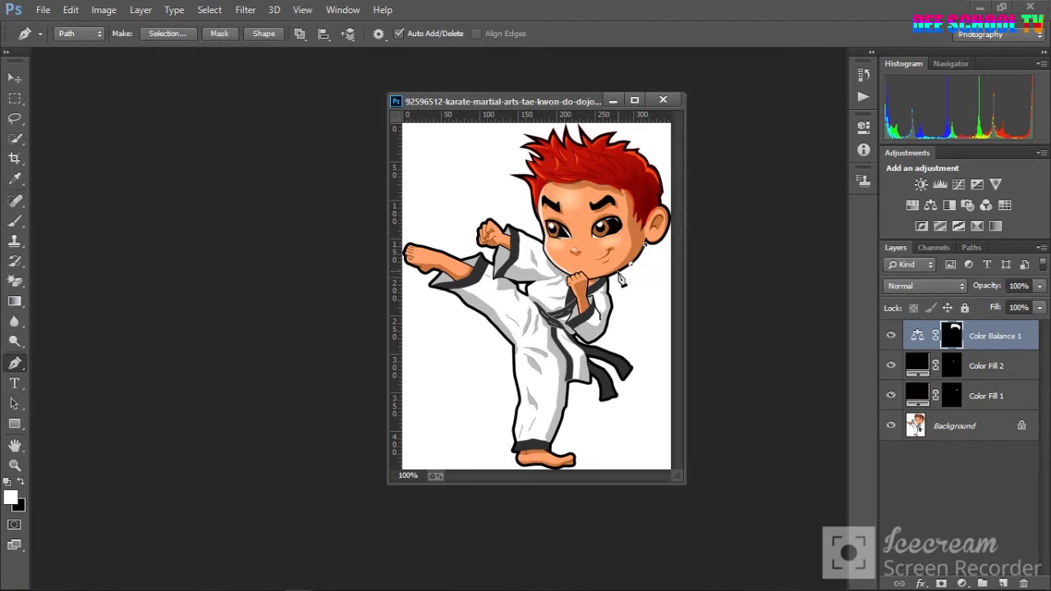
Place pen anchors along the jaw, cheek and face edge up to the hairline
left_click(618, 274)
left_click(588, 278)
left_click(579, 278)
left_click(557, 267)
left_click(547, 254)
left_click(543, 237)
left_click(540, 227)
left_click(541, 202)
left_click(543, 194)
left_click(547, 182)
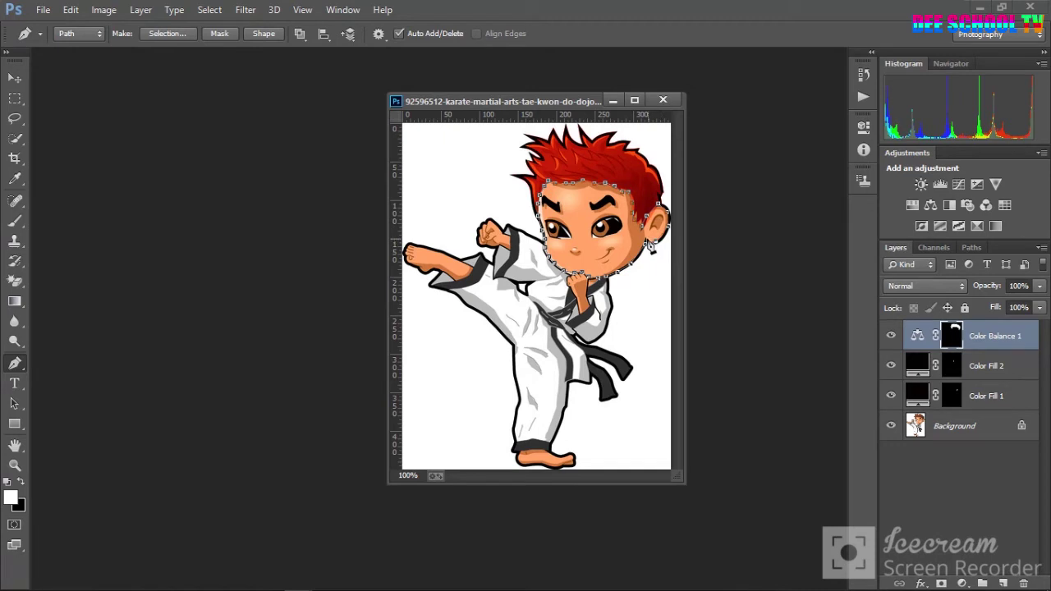
Convert the face path into a selection
right_click(646, 250)
left_click(714, 291)
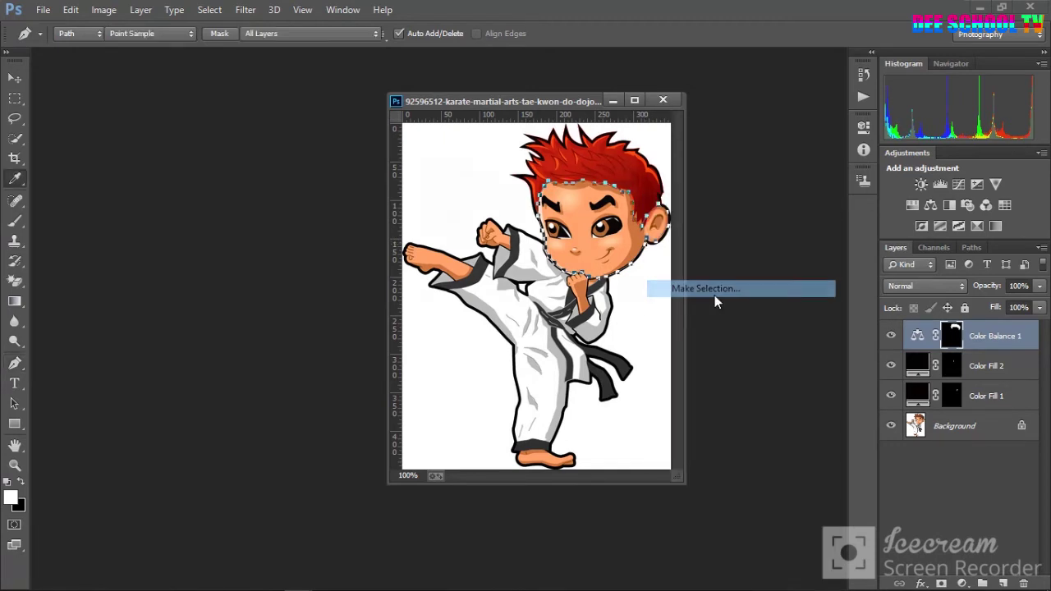
left_click(610, 165)
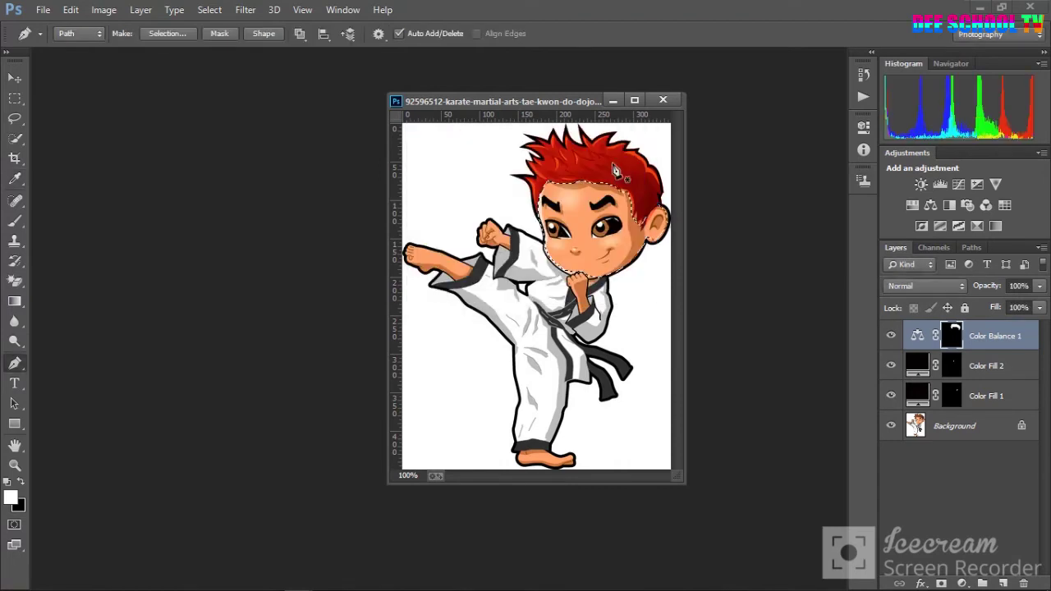
Add Color Balance 2 on the face: Red +100, Magenta -21, Yellow -100
left_click(962, 583)
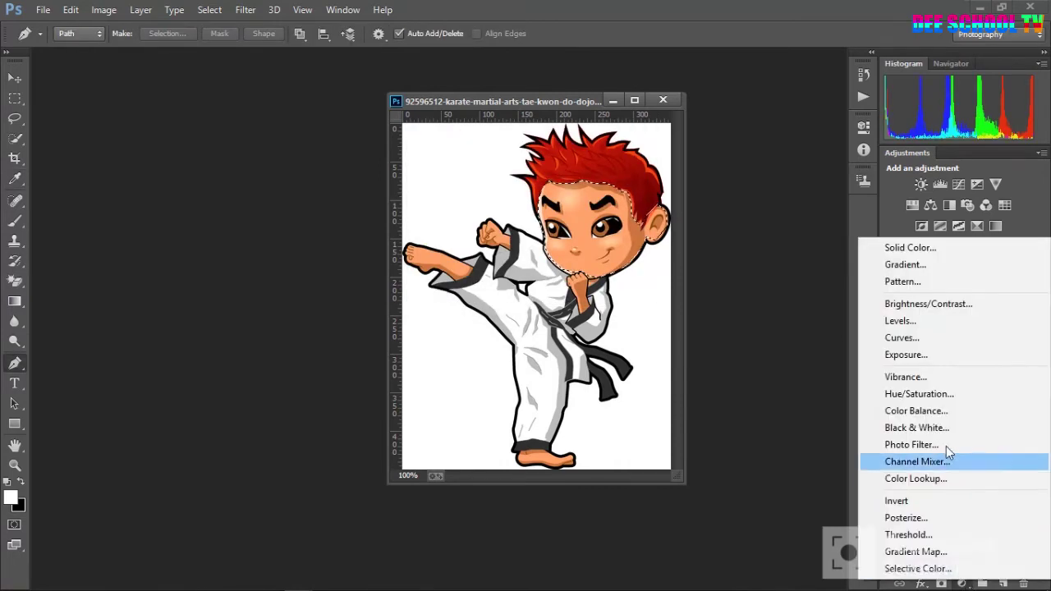
left_click(915, 411)
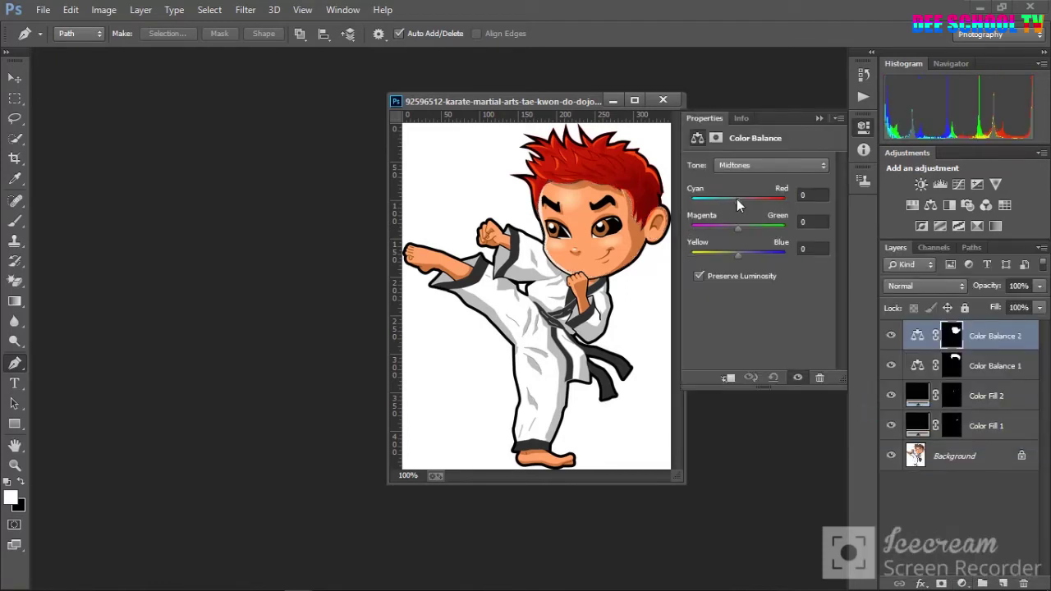
left_click_drag(737, 198, 785, 199)
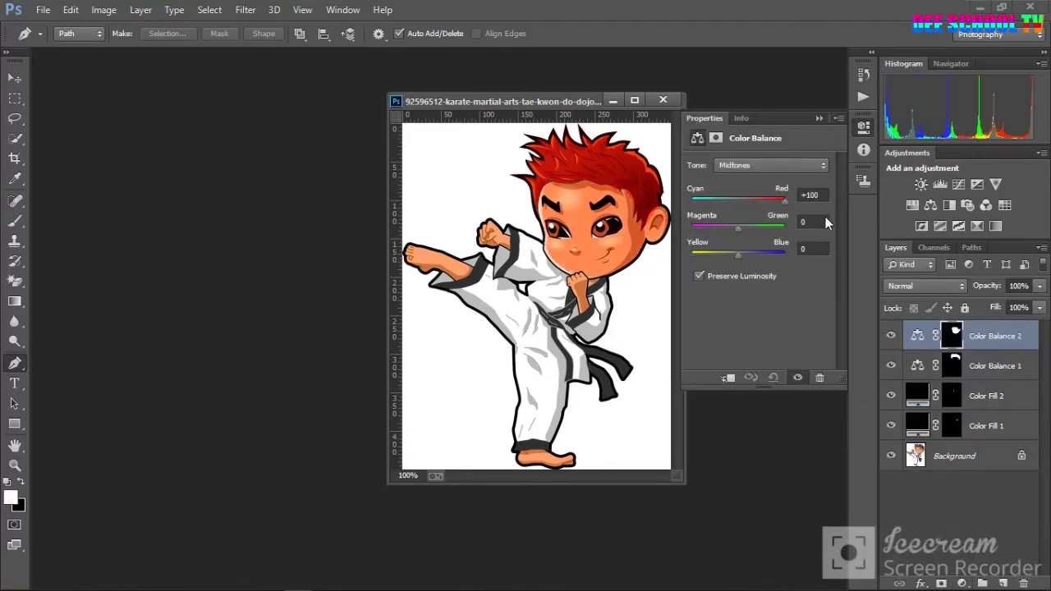
mouse_move(740, 225)
left_mouse_down()
mouse_move(694, 225)
mouse_move(728, 224)
mouse_move(688, 252)
left_mouse_up()
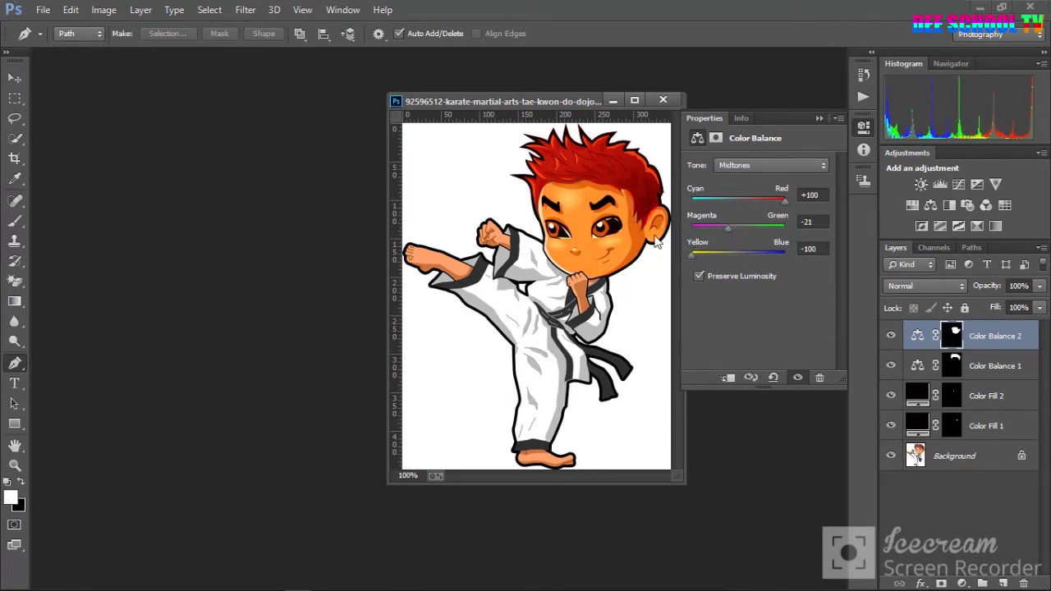
left_click(819, 119)
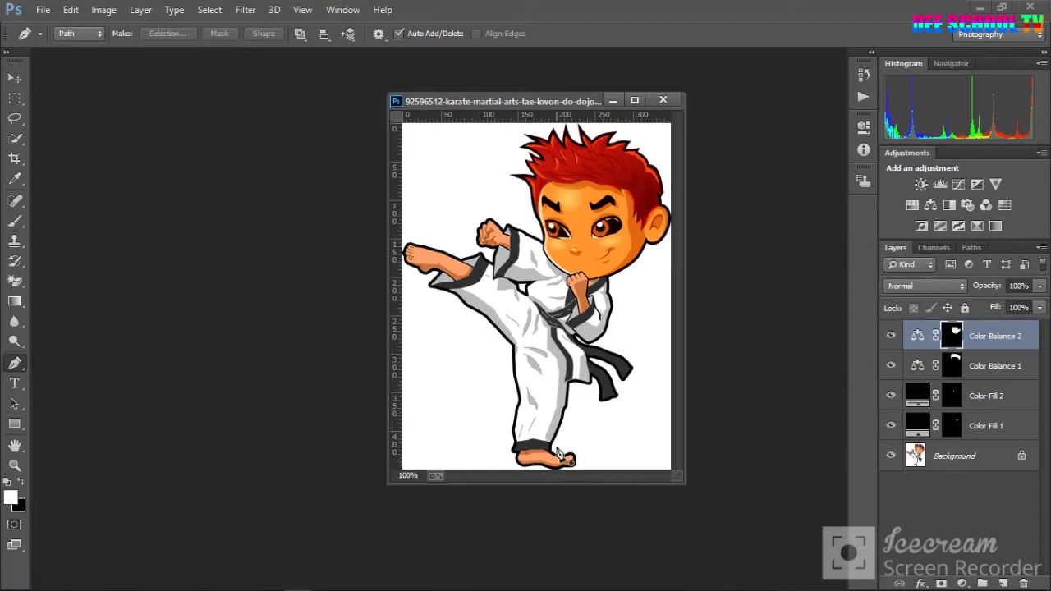
left_click(547, 453)
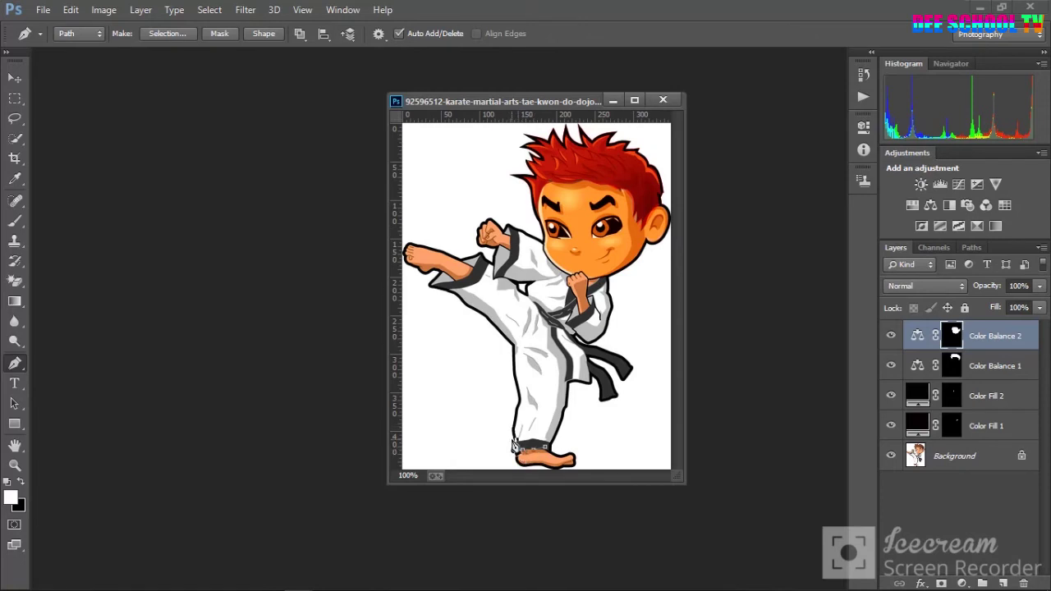
Delete the stray path near the foot and reposition the document window
right_click(513, 444)
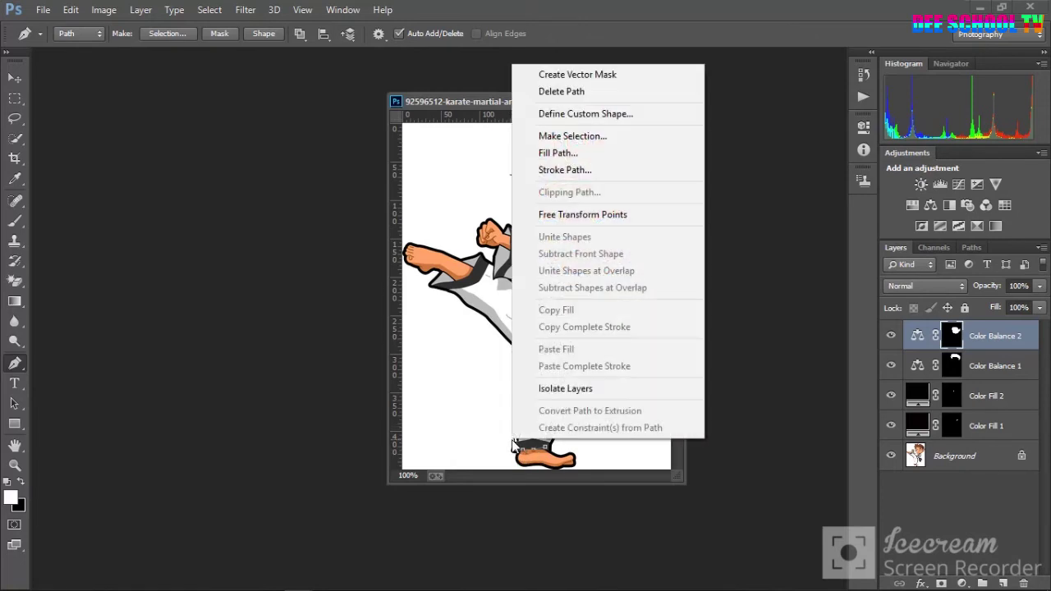
left_click(617, 95)
left_click_drag(531, 103, 346, 82)
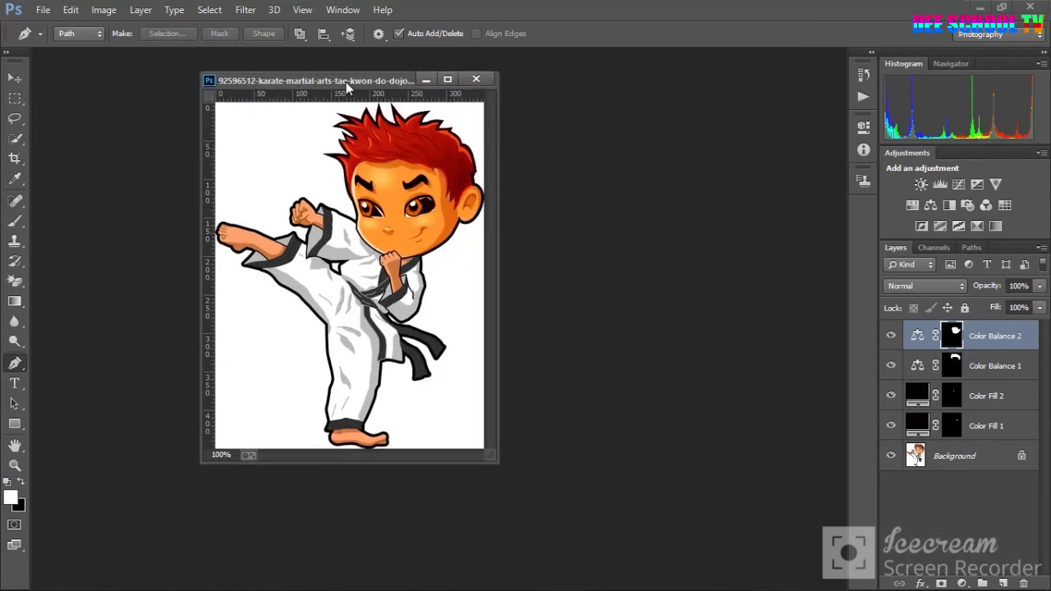
Select all fill and Color Balance layers with the artwork and merge them (Ctrl+E)
left_click(971, 458, "ctrl")
left_click(976, 428, "ctrl")
left_click(991, 402, "ctrl")
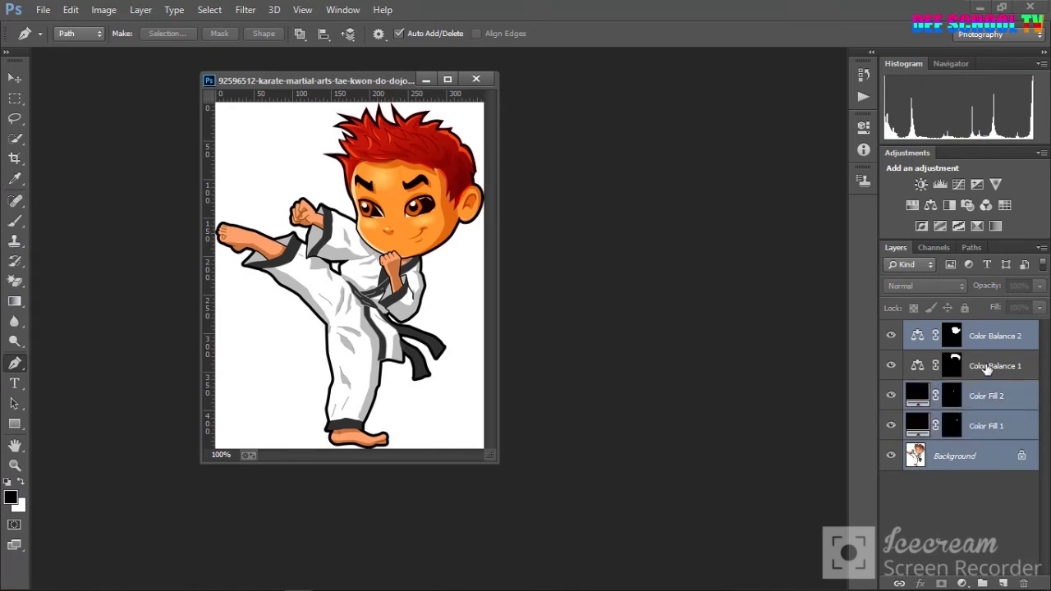
left_click(988, 368, "ctrl")
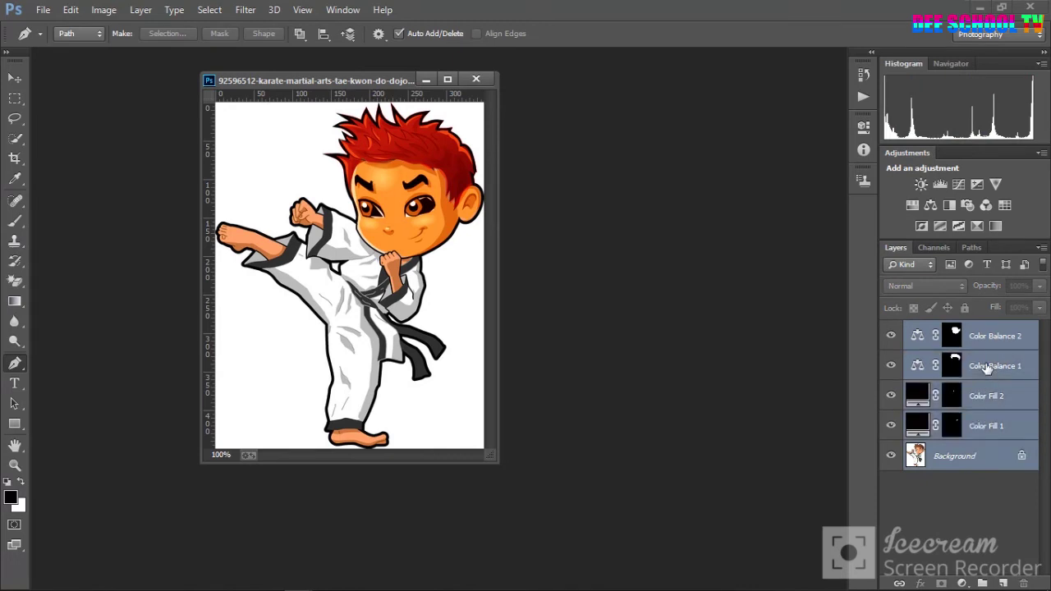
key("ctrl+e")
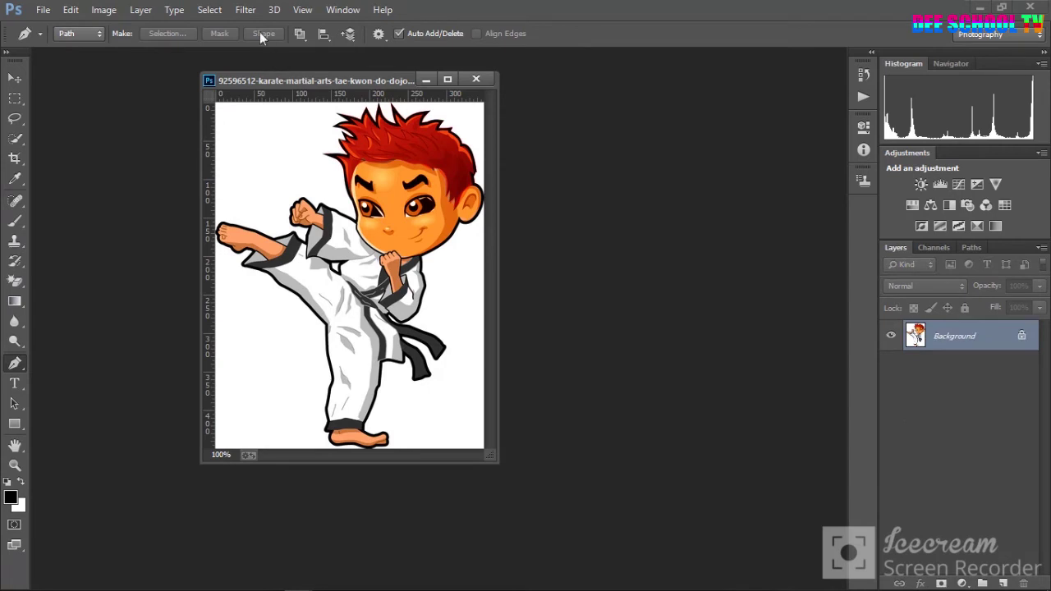
In the Camera Raw Filter, set Contrast +100, Whites -82 and Blacks -83
left_click(246, 10)
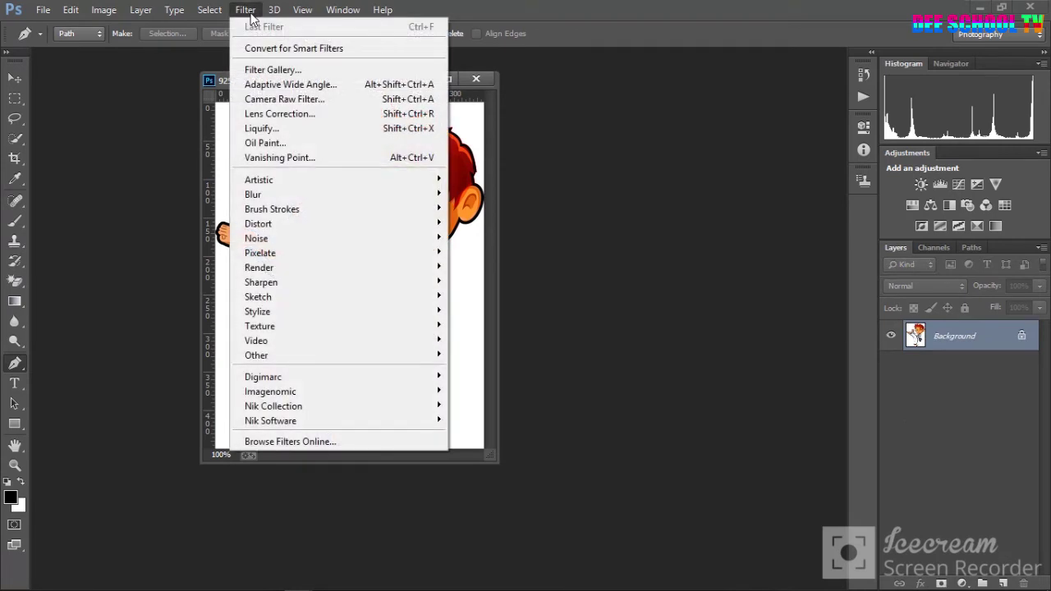
left_click(273, 100)
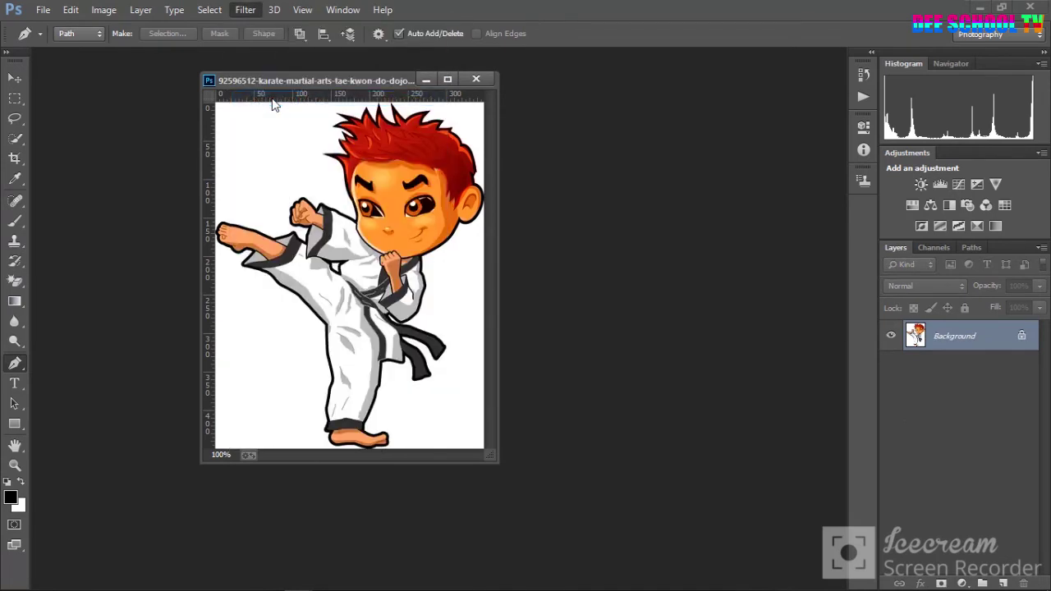
left_click(271, 98)
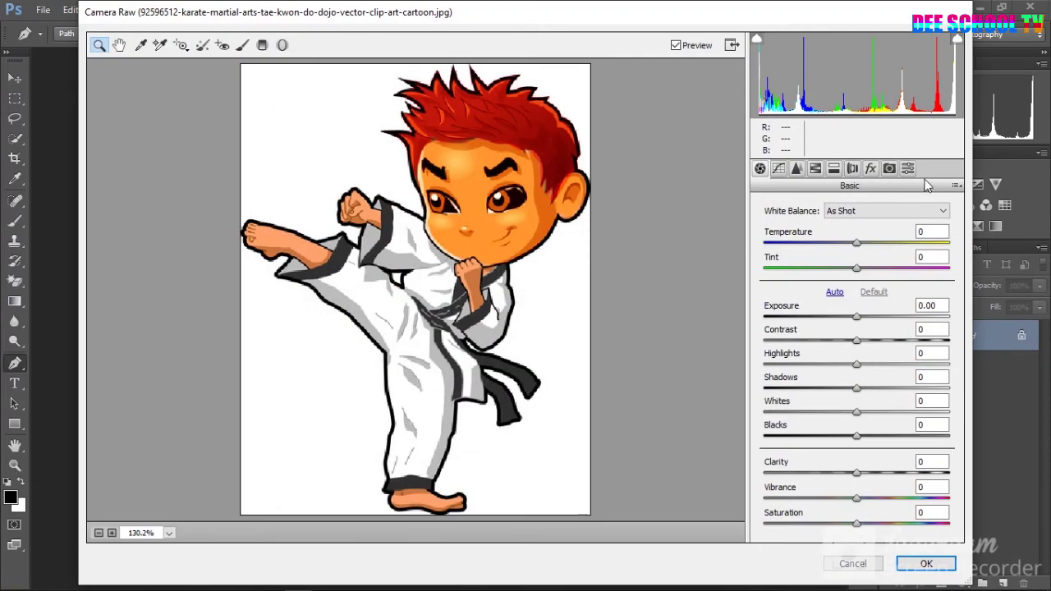
left_click_drag(856, 340, 948, 343)
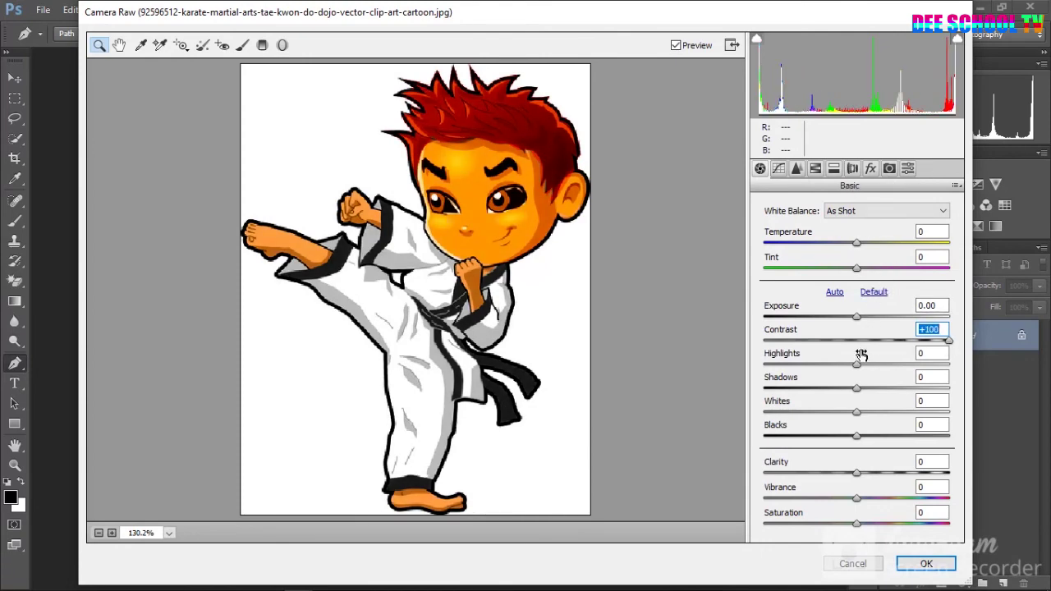
mouse_move(856, 435)
left_mouse_down()
mouse_move(757, 435)
mouse_move(782, 421)
left_mouse_up()
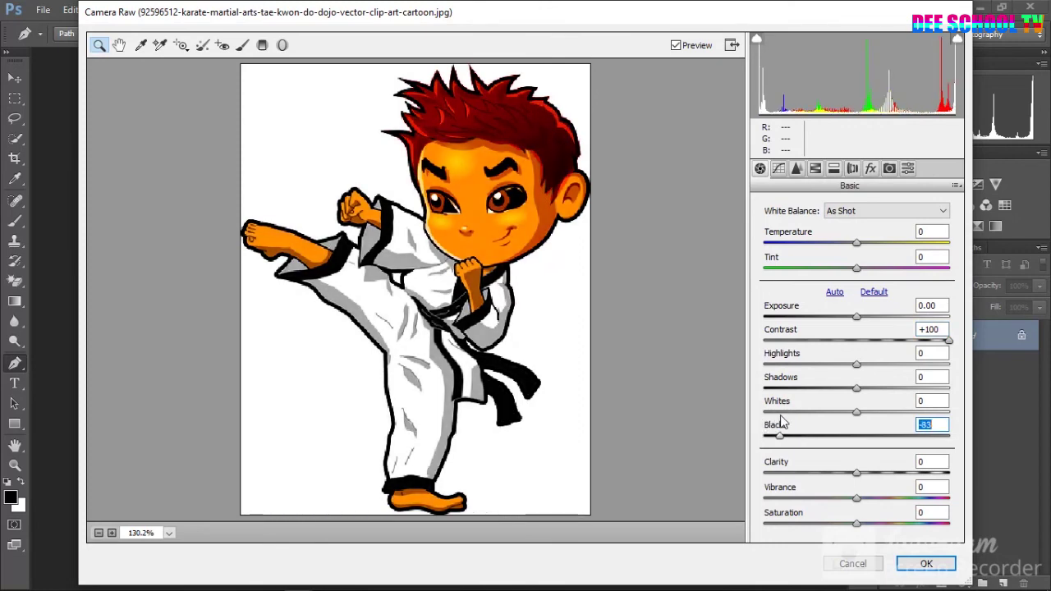
left_click(780, 411)
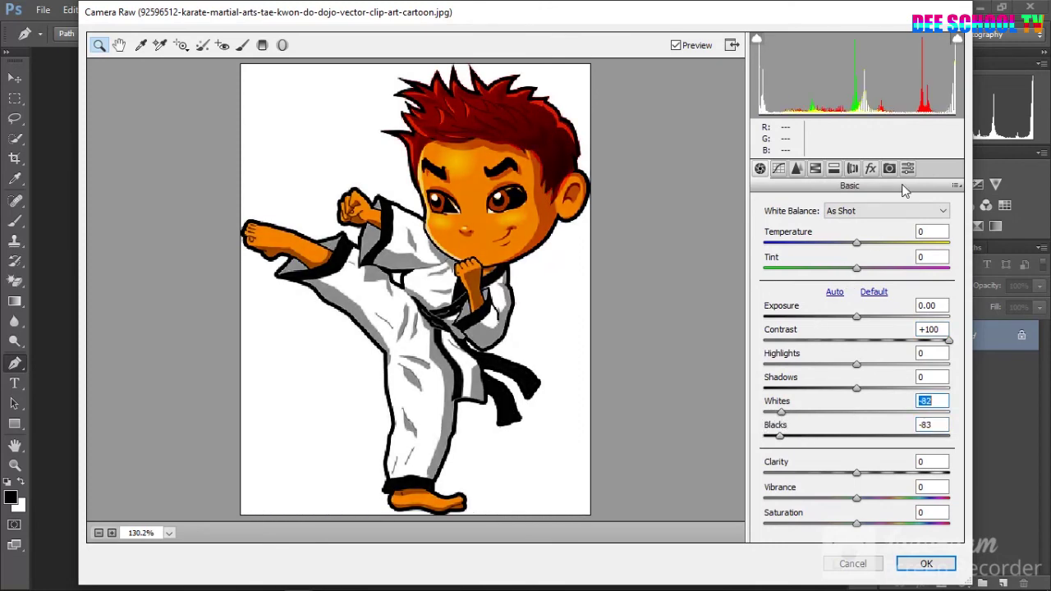
Set Camera Calibration hues to Red +9, Green -58, Blue -68 and apply the filter
left_click(907, 169)
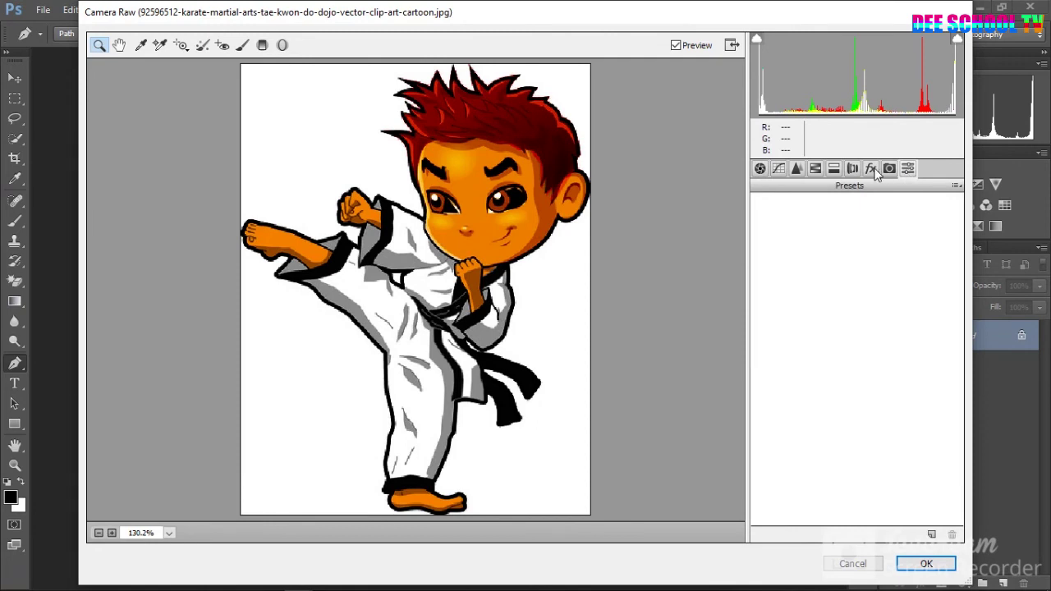
left_click(889, 169)
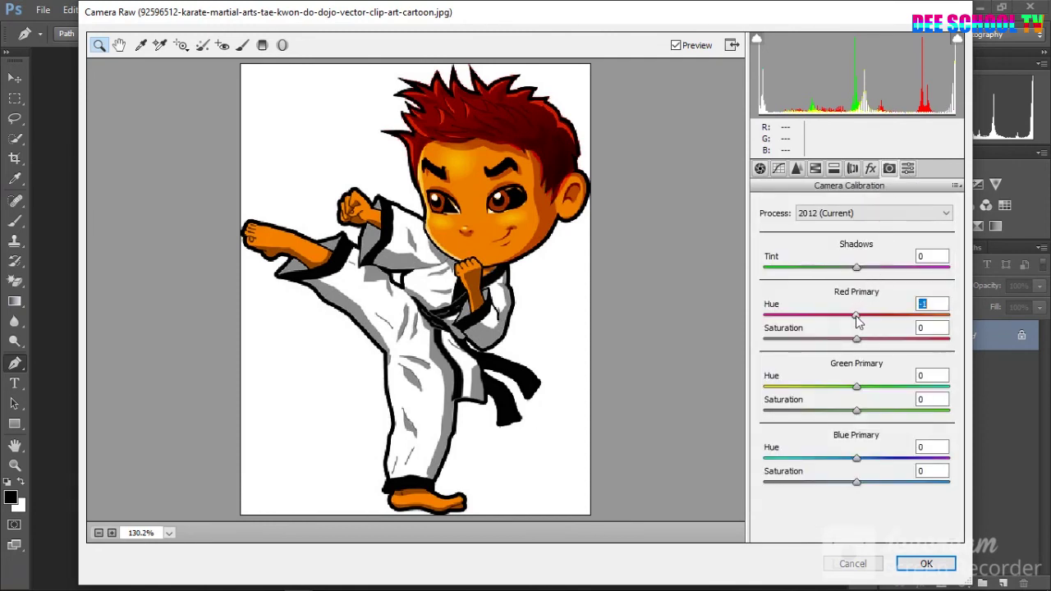
mouse_move(856, 315)
left_mouse_down()
mouse_move(768, 316)
mouse_move(868, 324)
left_mouse_up()
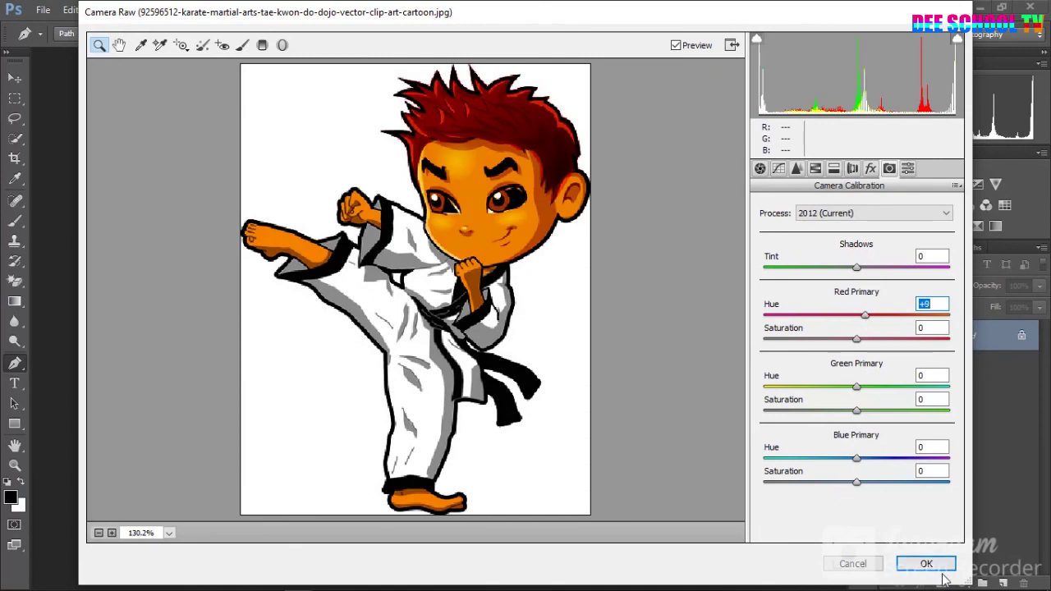
mouse_move(856, 457)
left_mouse_down()
mouse_move(788, 457)
mouse_move(797, 447)
left_mouse_up()
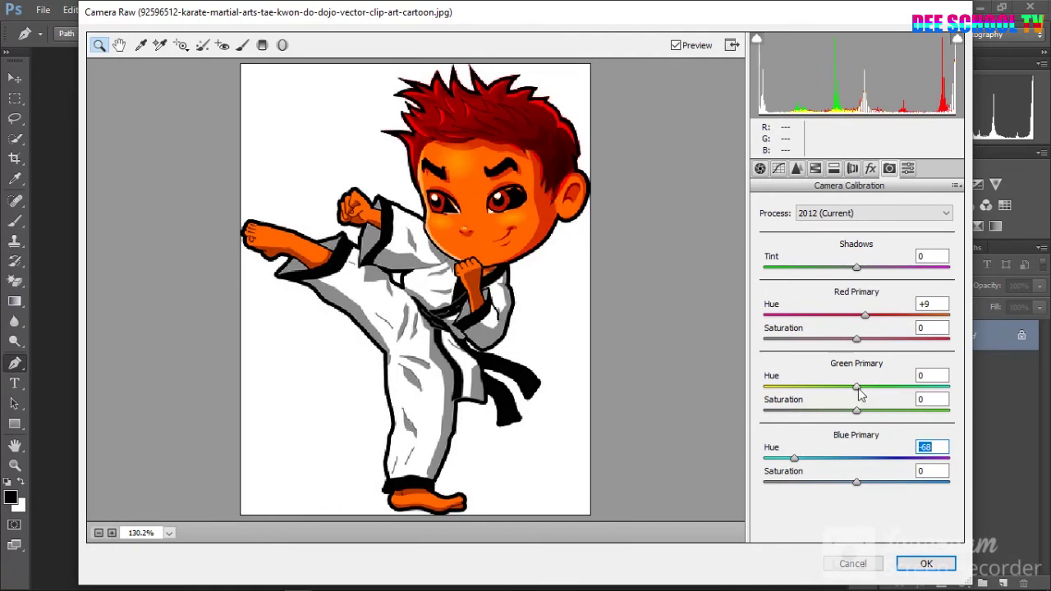
mouse_move(856, 386)
left_mouse_down()
mouse_move(905, 396)
mouse_move(792, 386)
left_mouse_up()
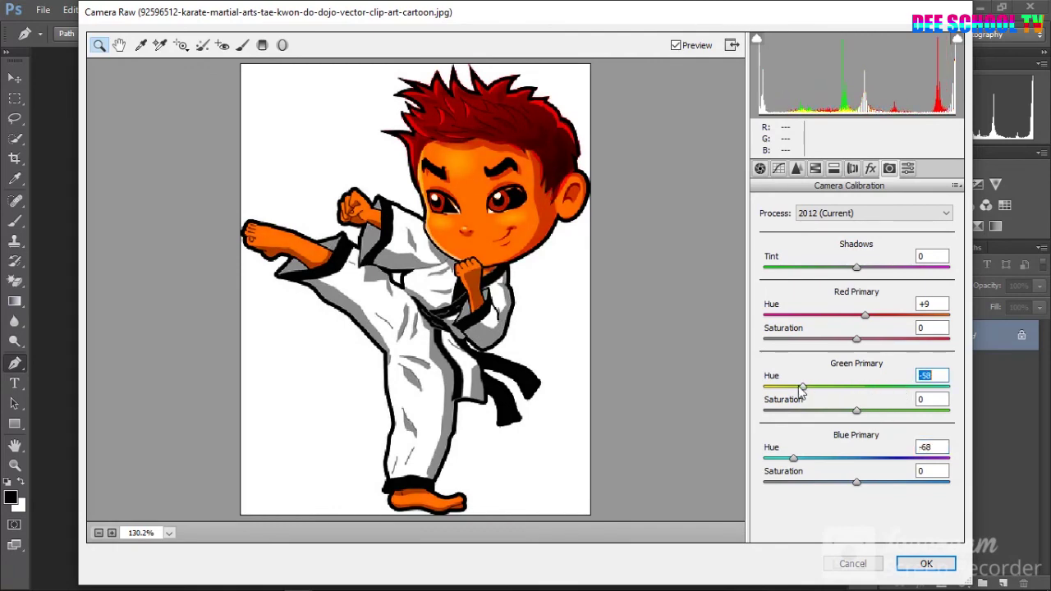
left_click_drag(856, 482, 883, 482)
left_click(913, 562)
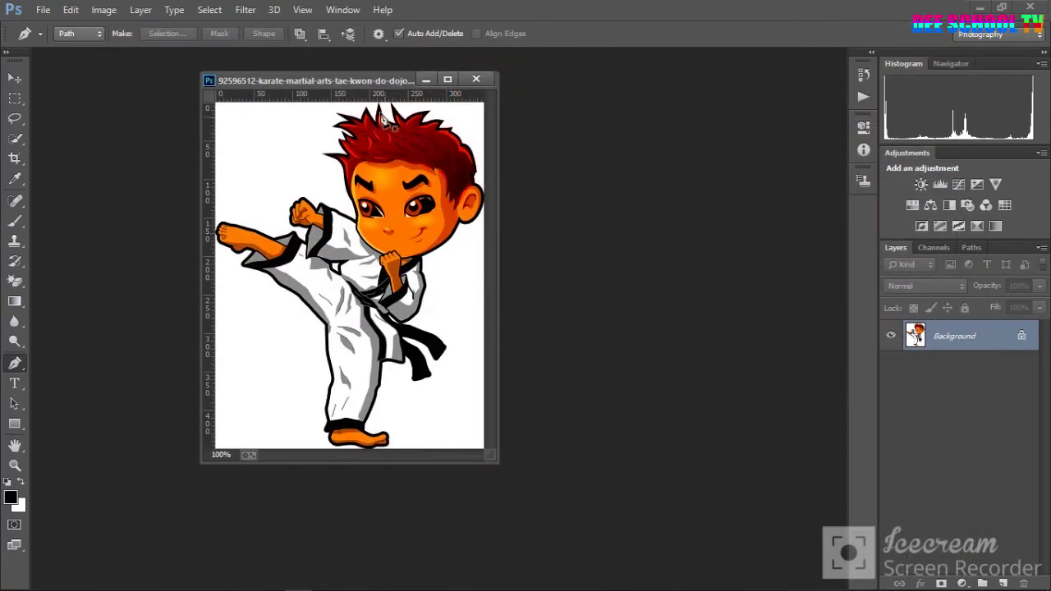
Save the flattened karate boy as a JPEG copy at Quality 12 Maximum, Progressive 3 scans
left_click_drag(350, 81, 353, 88)
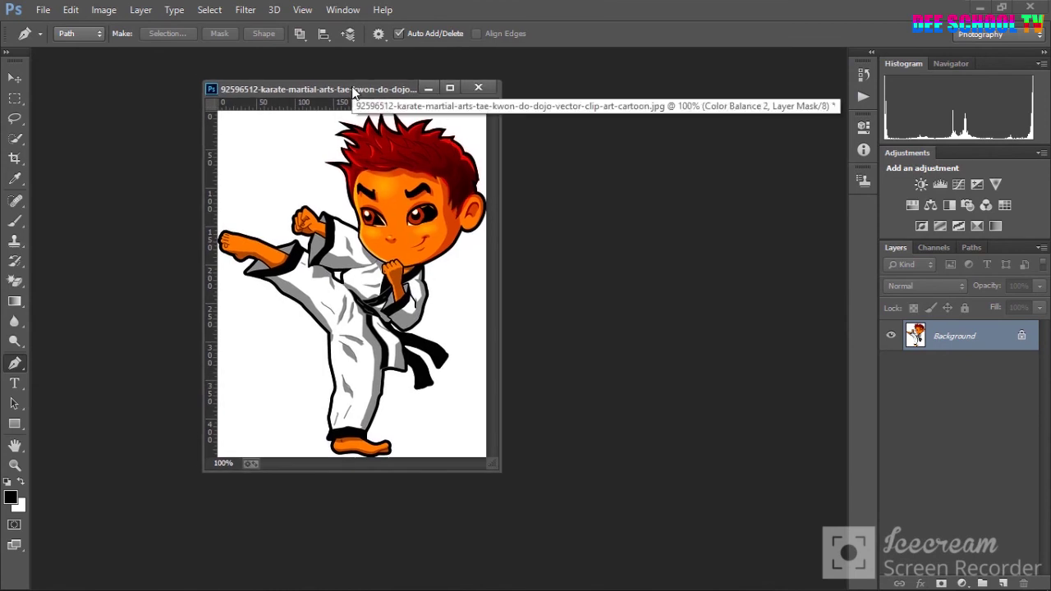
left_click_drag(353, 90, 369, 105)
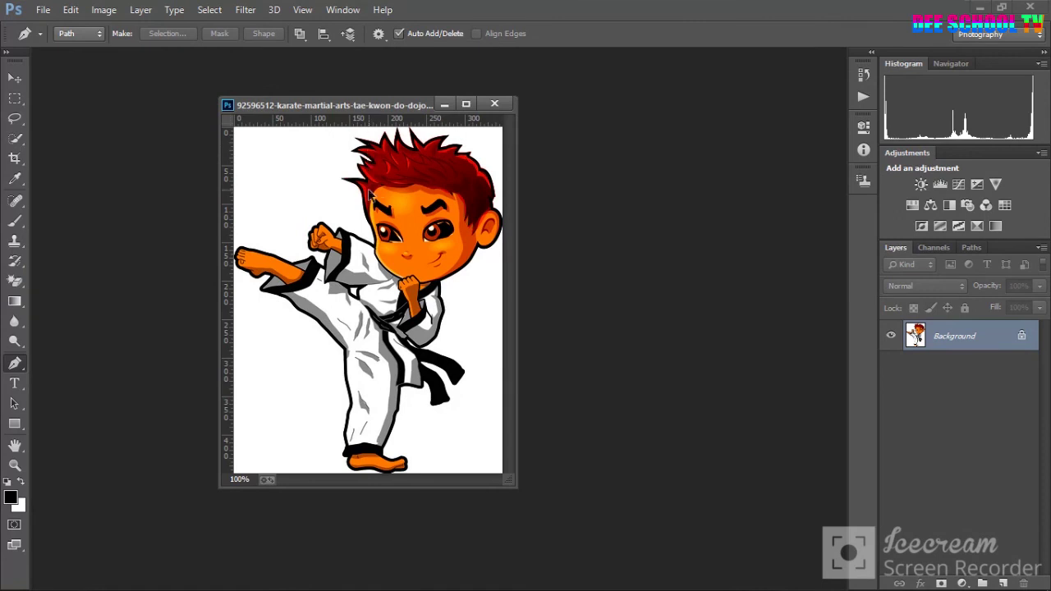
key("ctrl+shift+s")
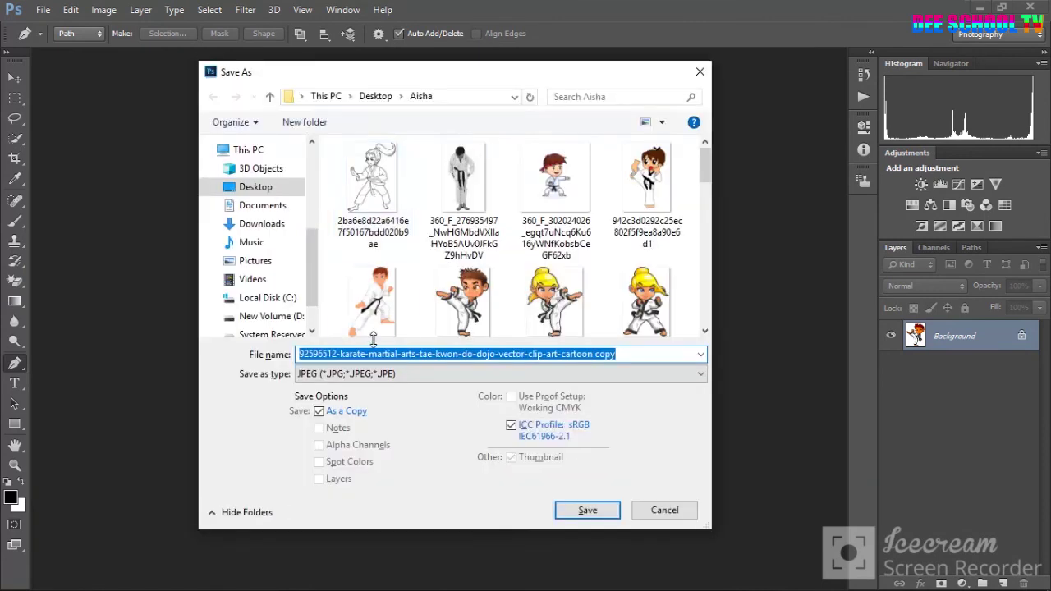
left_click(595, 509)
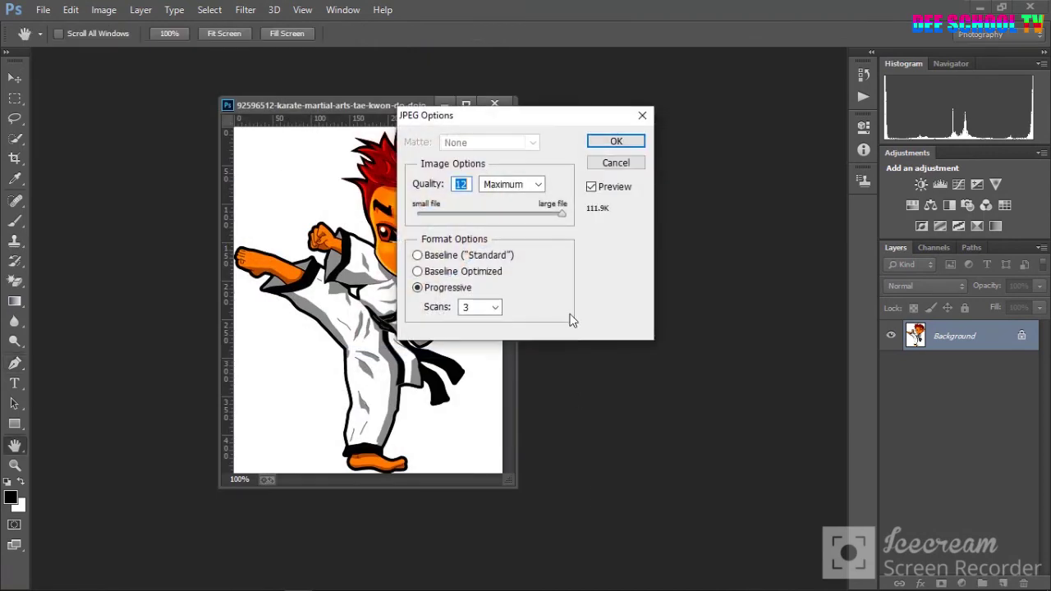
left_click(624, 145)
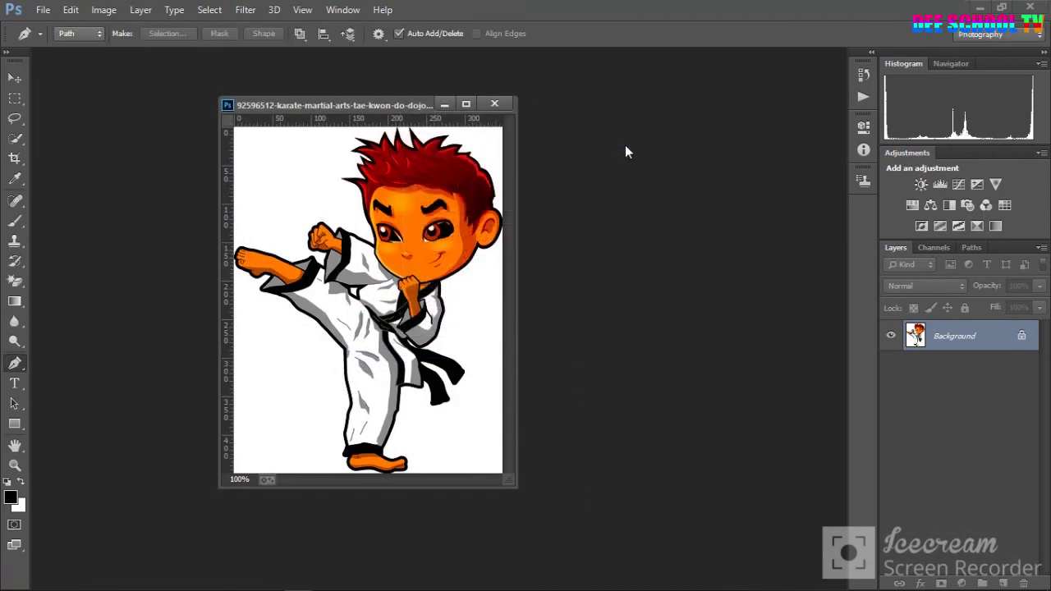